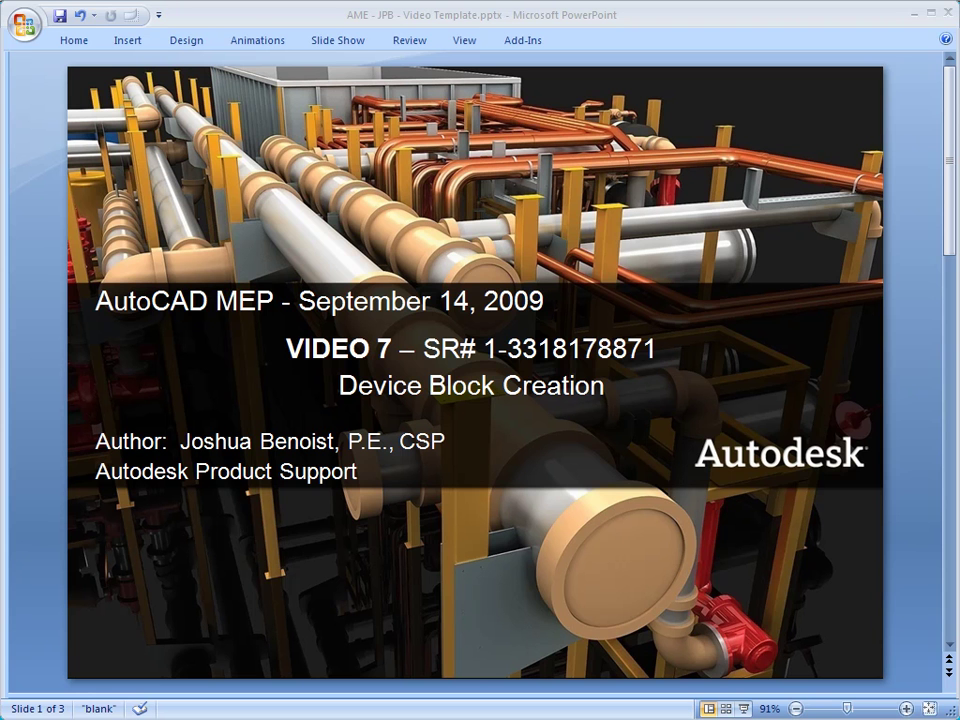
left_click(949, 671)
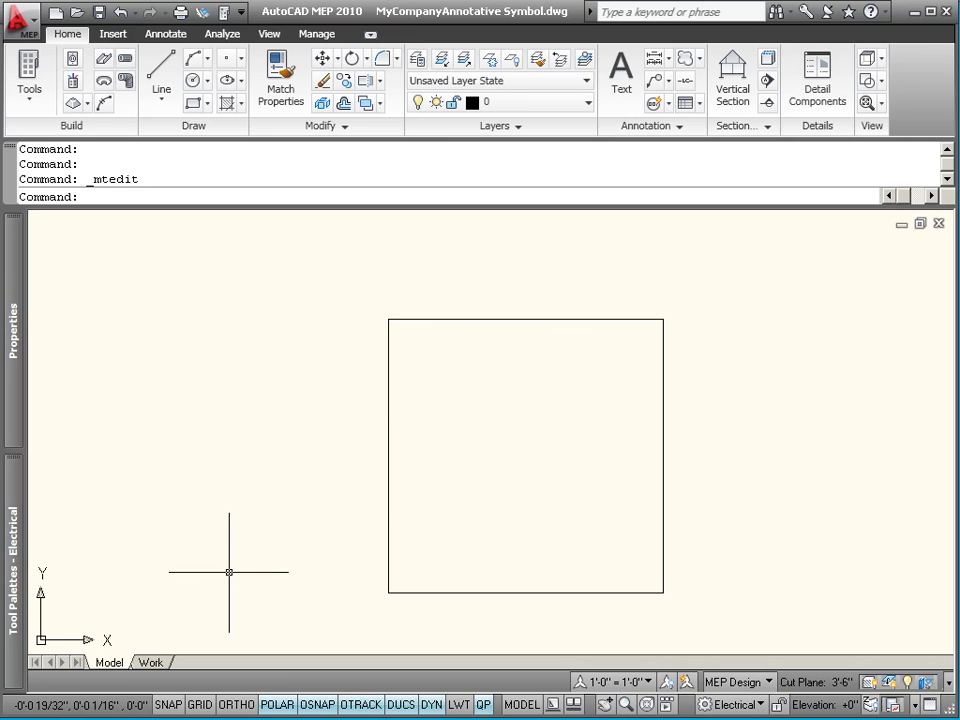
scroll(226, 556, "down", 2)
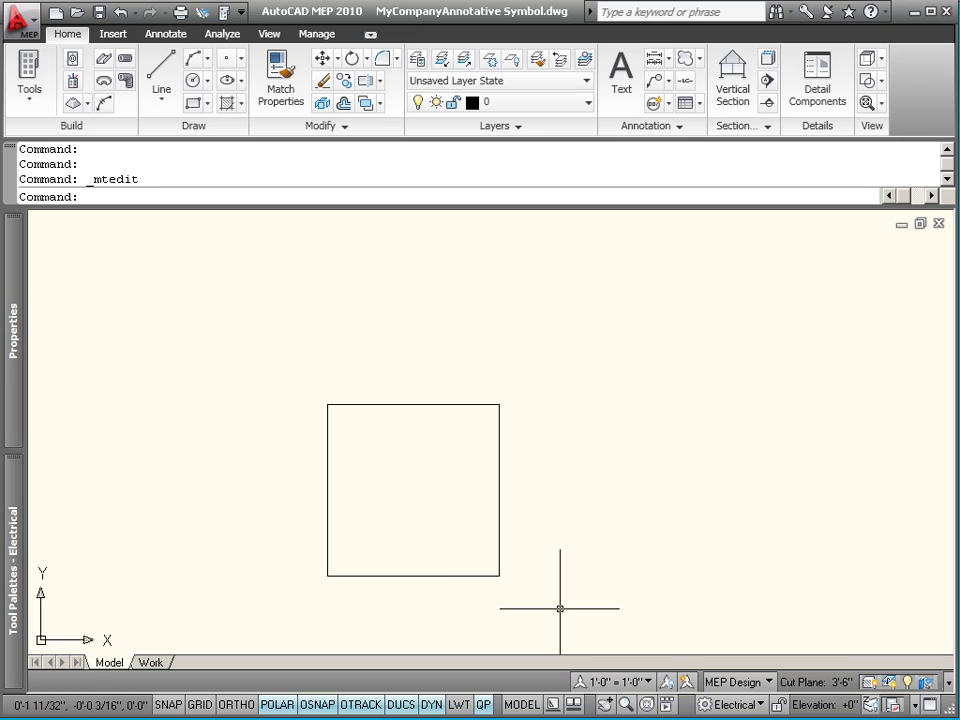
left_click(193, 81)
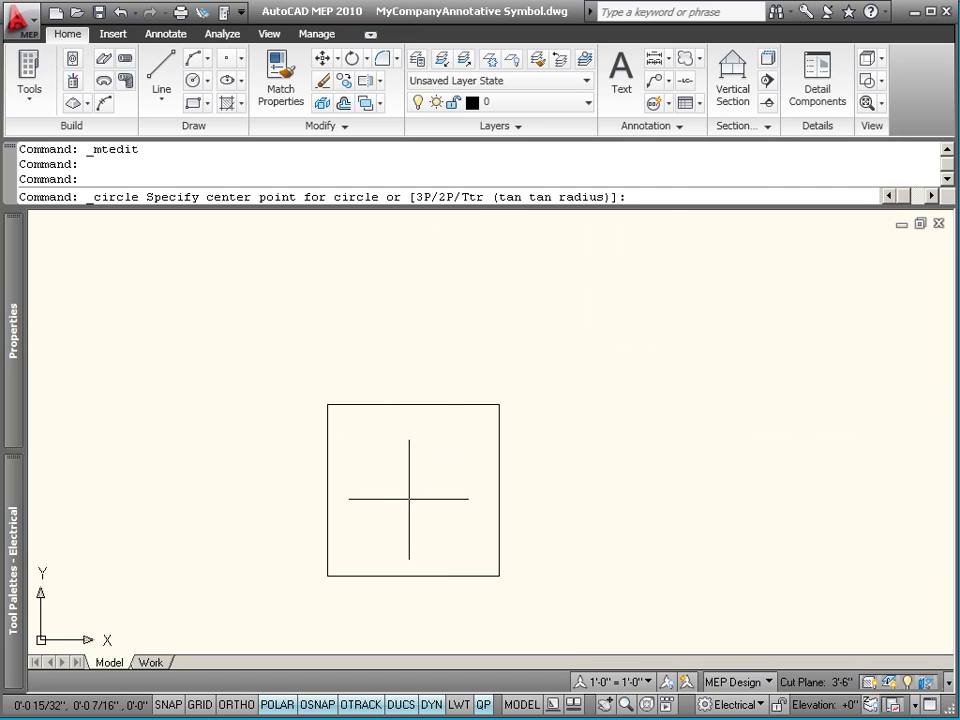
right_click(300, 490, "shift")
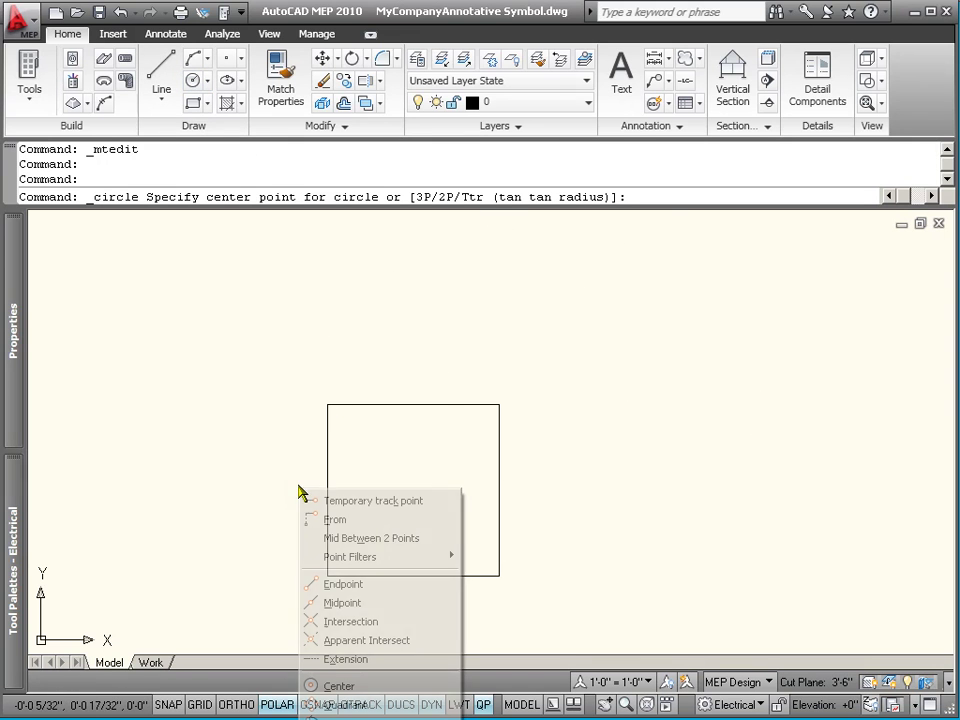
left_click(335, 602)
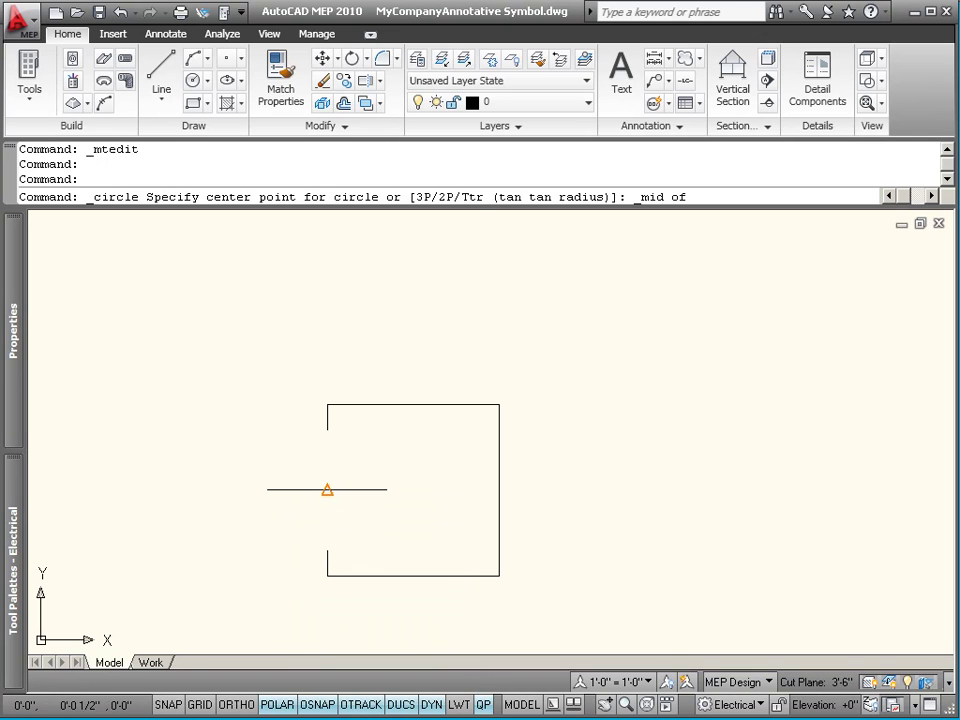
Enable the Midpoint running object snap and switch Dynamic UCS off
right_click(362, 703)
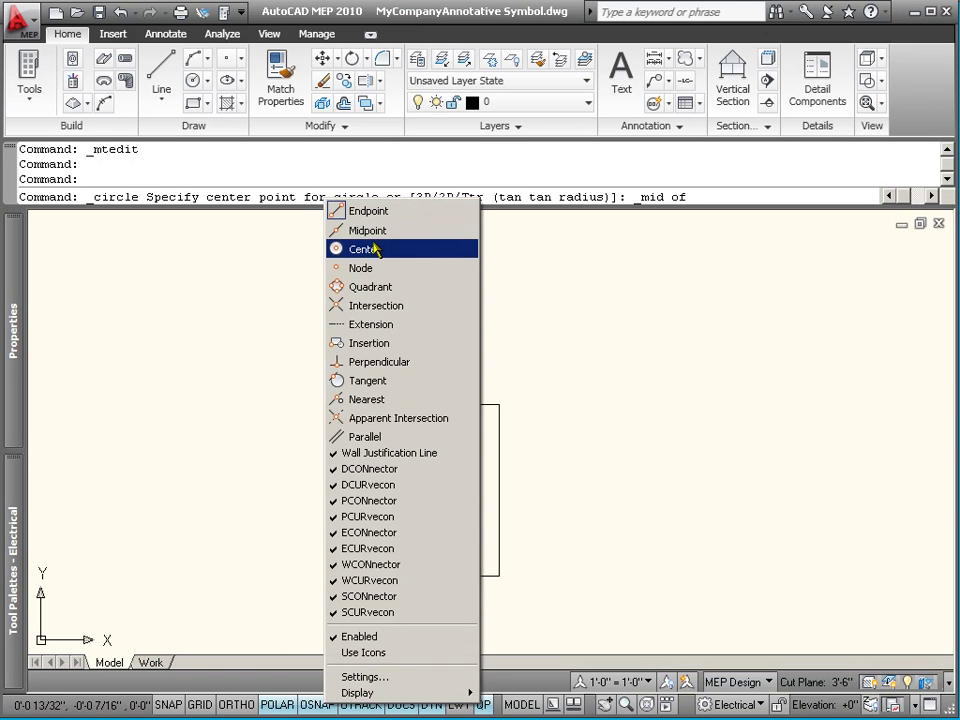
left_click(368, 231)
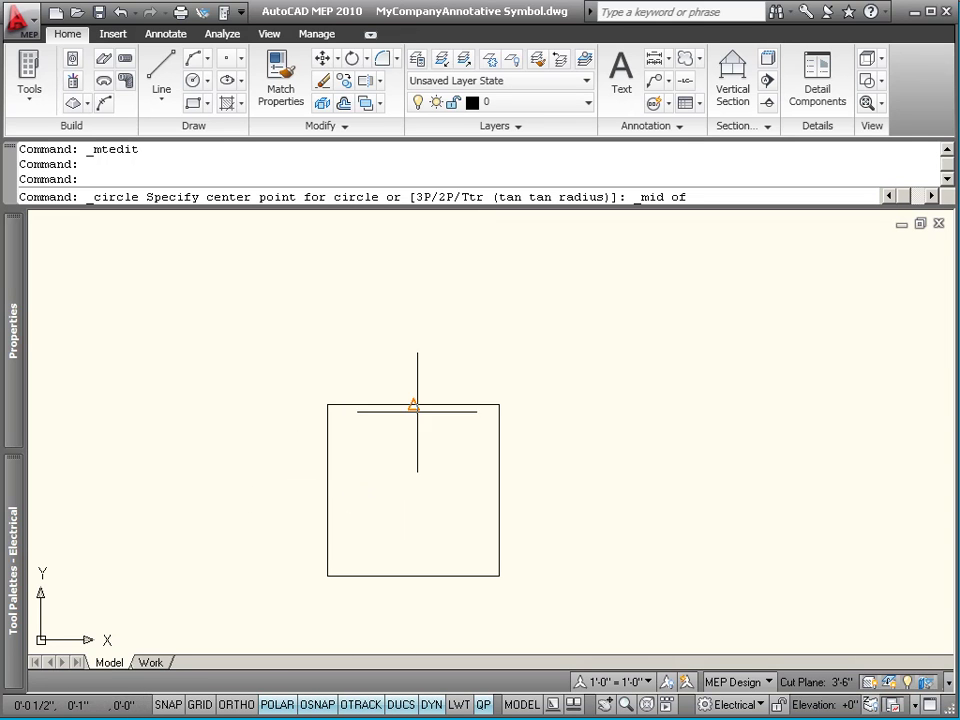
left_click(401, 705)
left_click(401, 705)
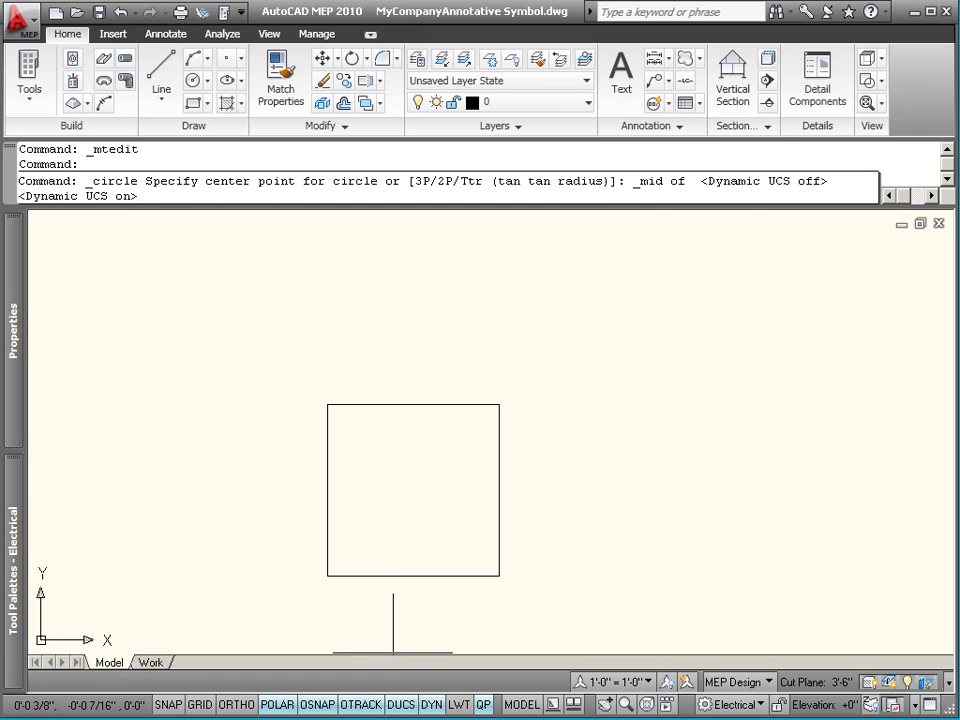
left_click(401, 705)
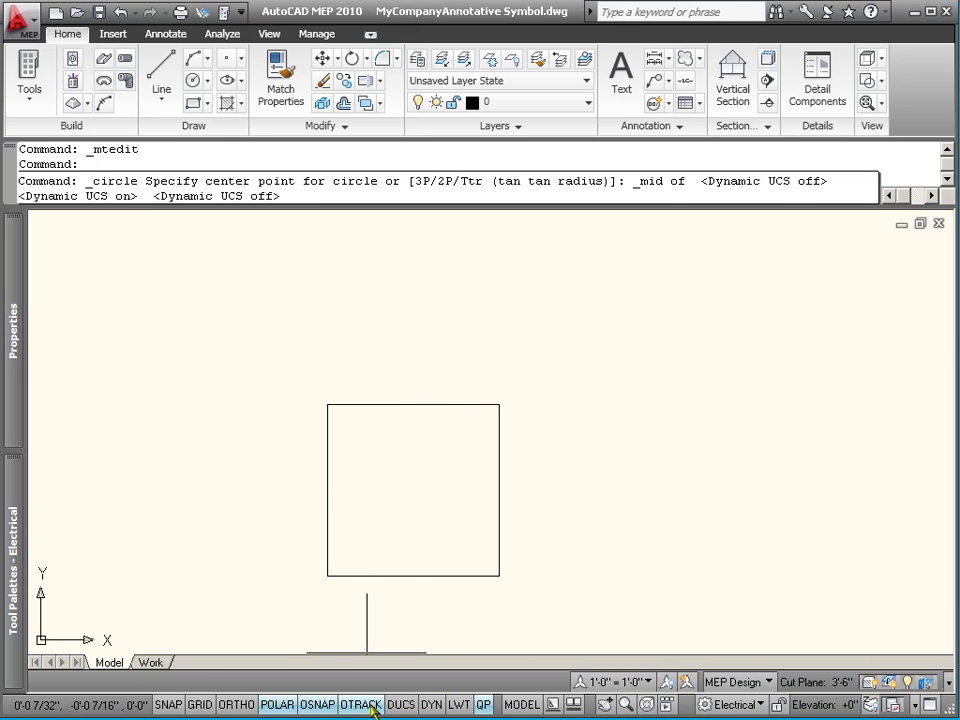
Disable the Endpoint object snap in the drafting settings, keeping Midpoint on, and leave the circle command
right_click(358, 707)
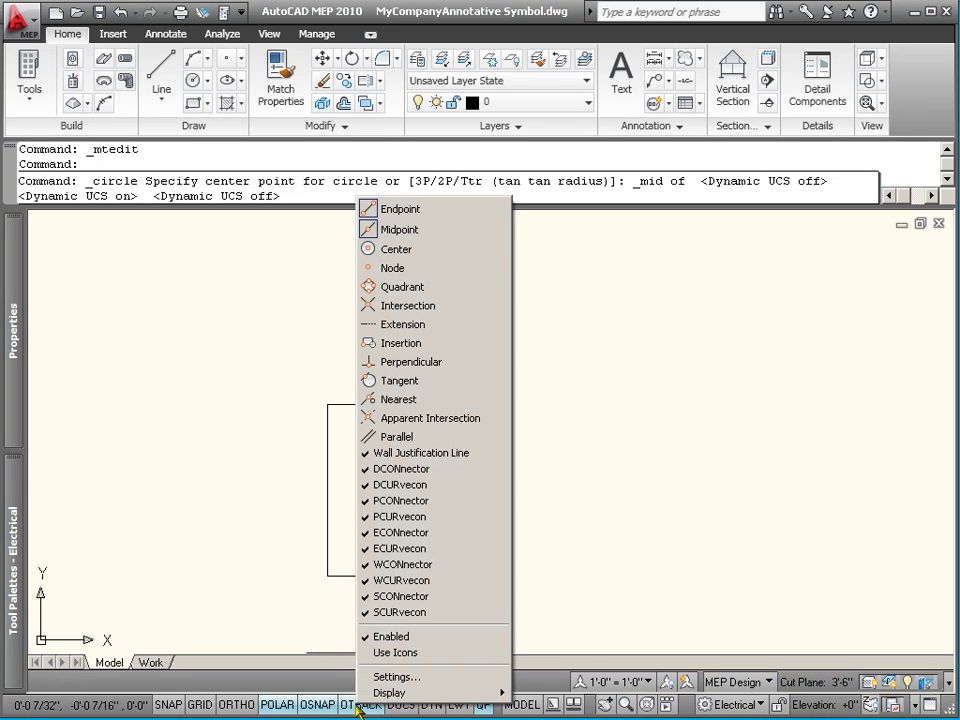
left_click(381, 678)
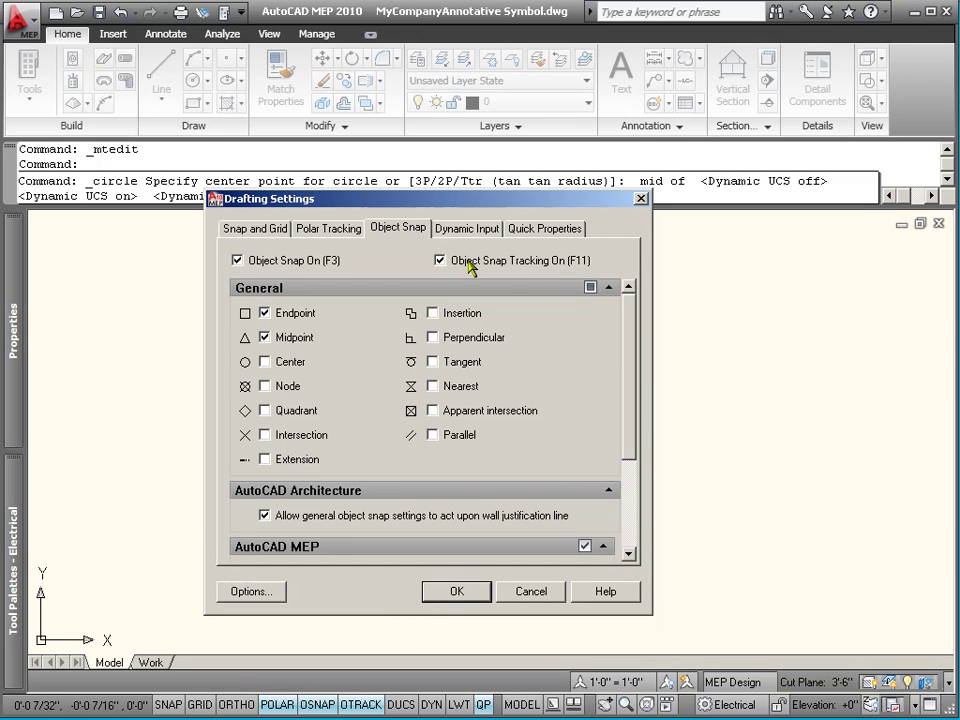
left_click(265, 312)
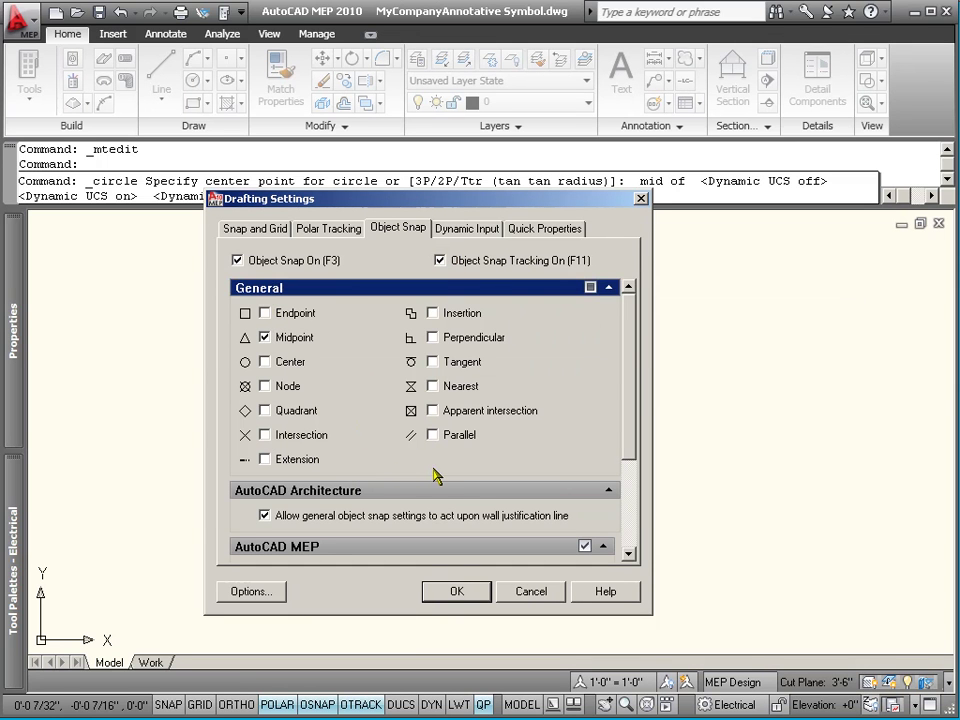
left_click(458, 591)
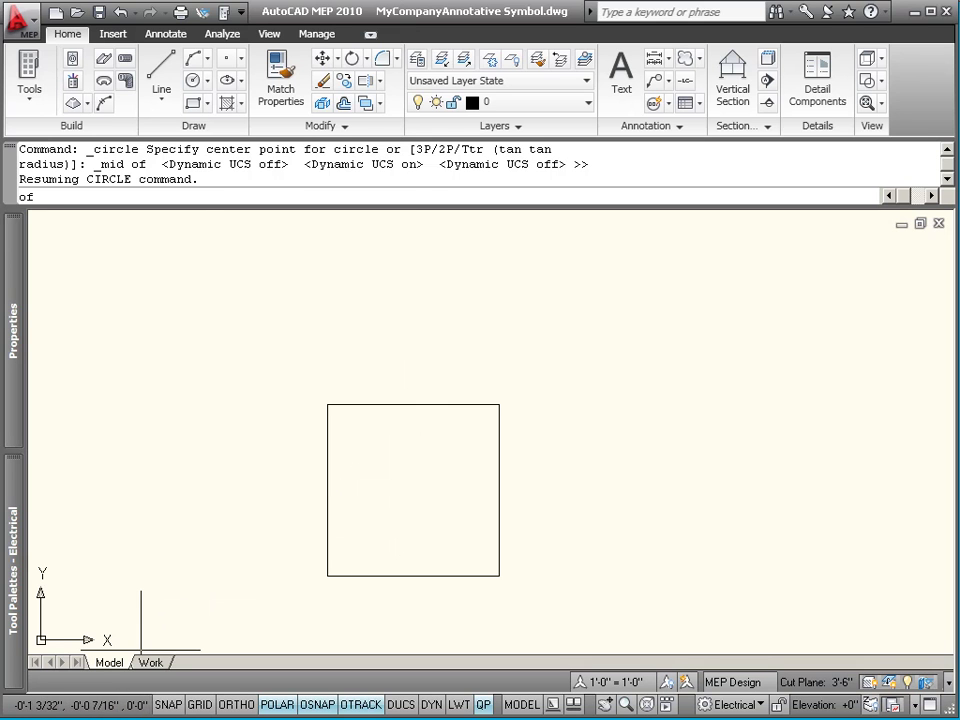
key("F10")
key("F10")
key("Escape")
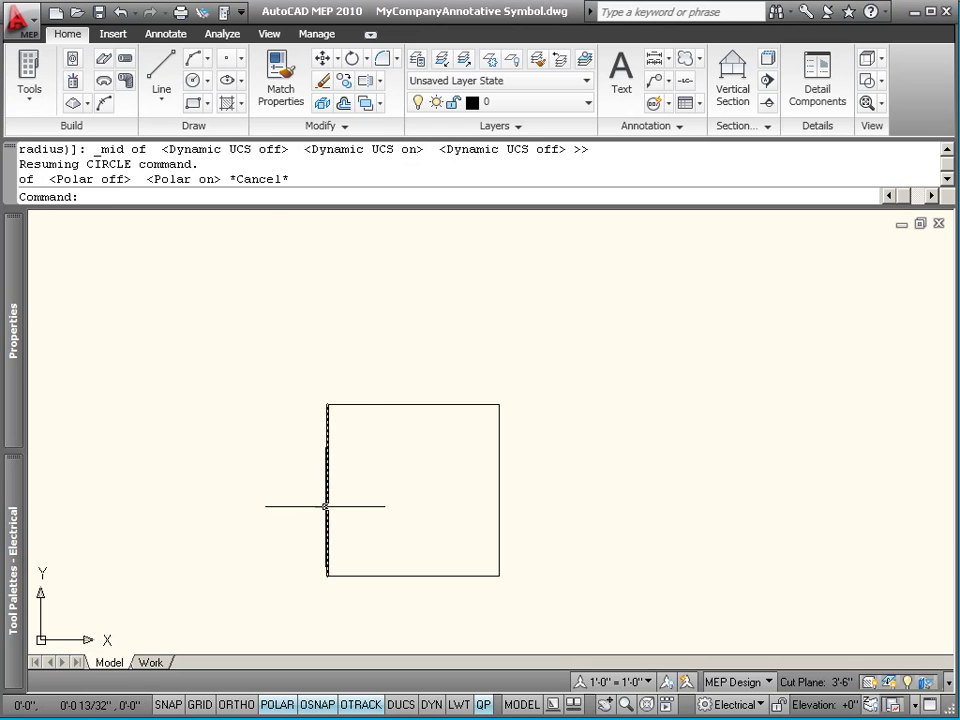
Draw a horizontal line across the square between the midpoints of its two vertical sides
left_click(158, 75)
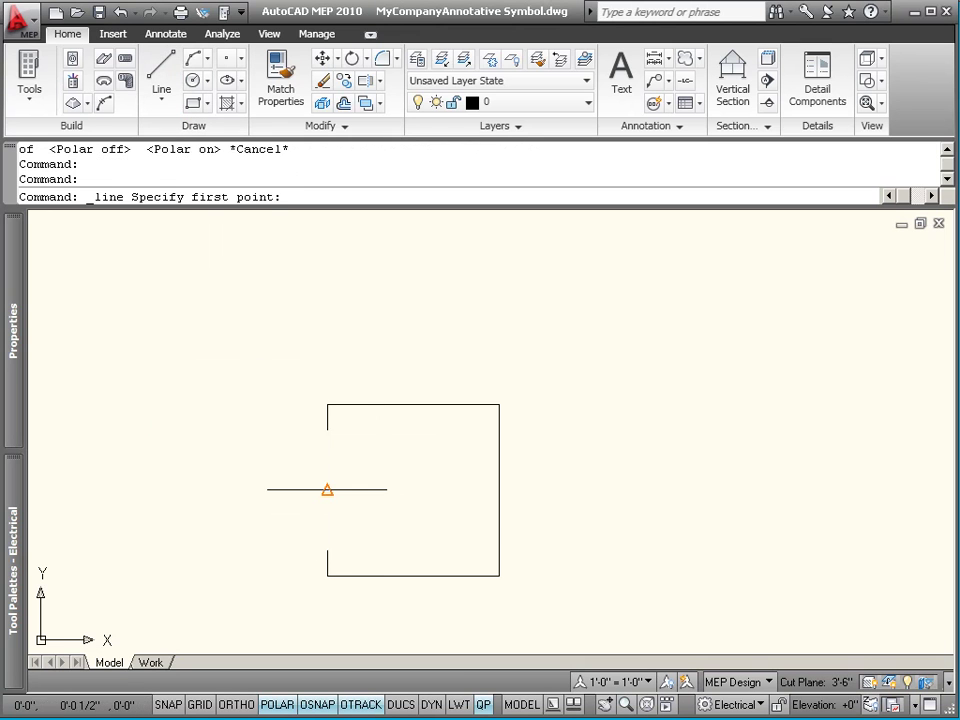
left_click(327, 490)
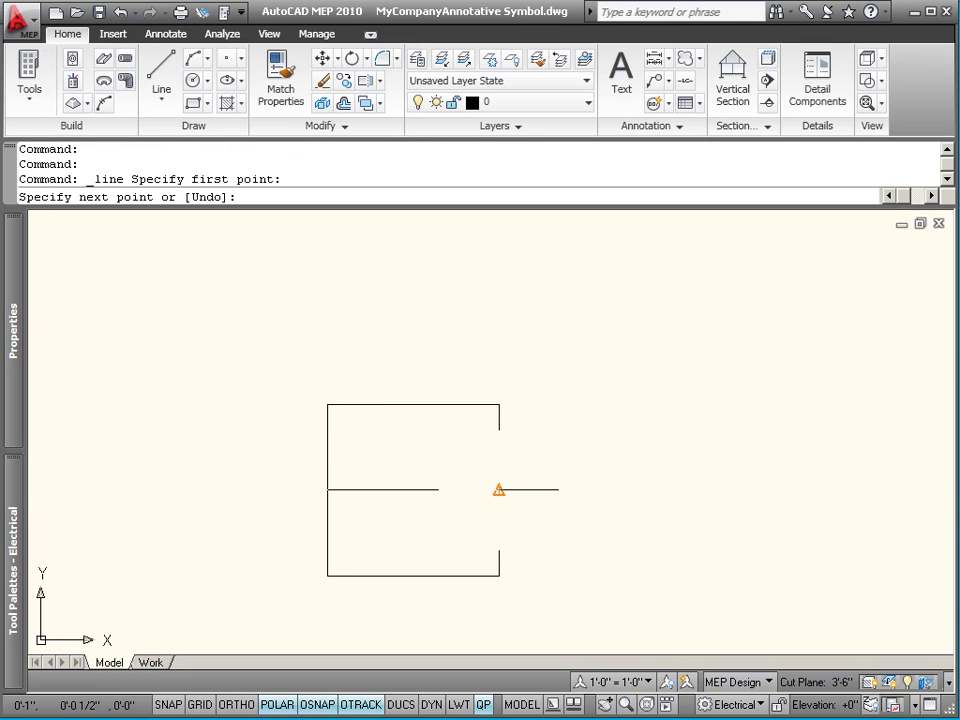
left_click(499, 490)
key("Escape")
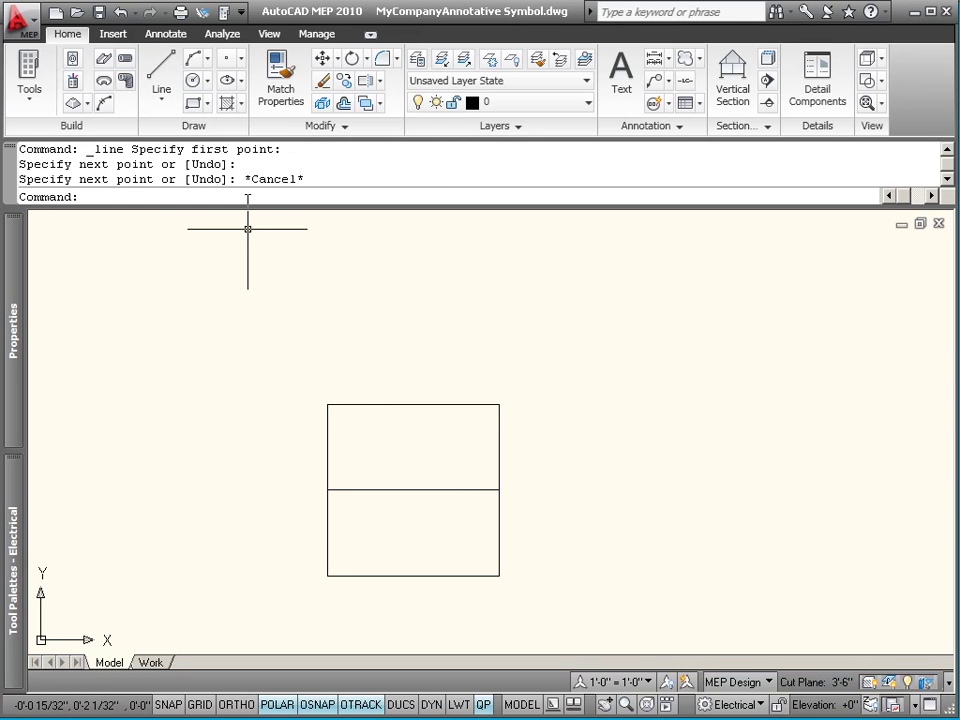
Draw a circle centred on the horizontal line's midpoint with a radius of about 9/32 inch
left_click(193, 80)
left_click(413, 490)
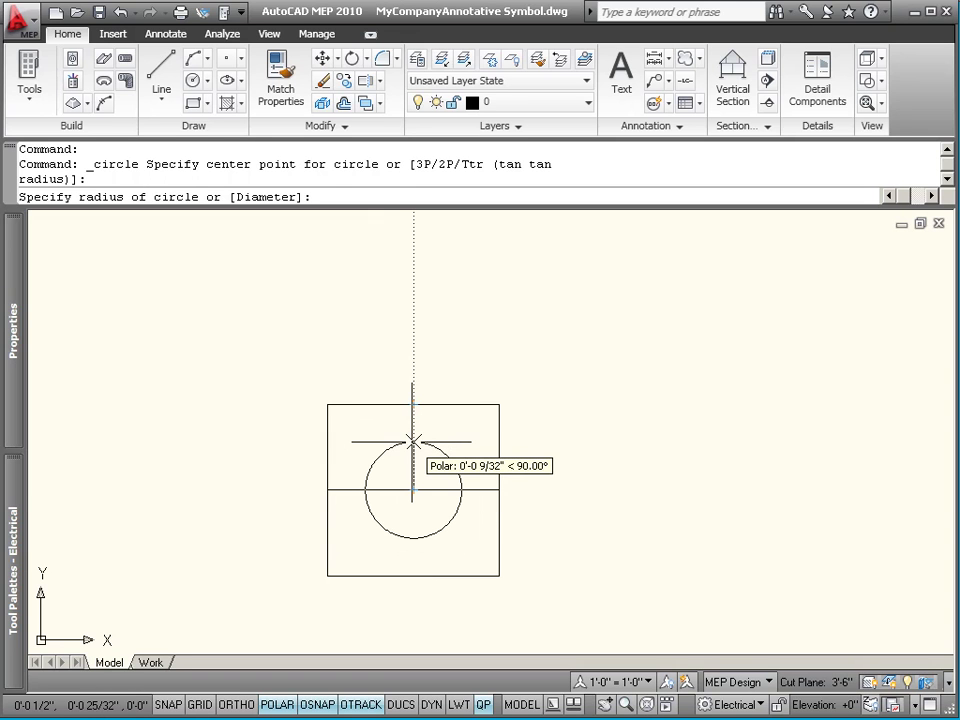
left_click(413, 441)
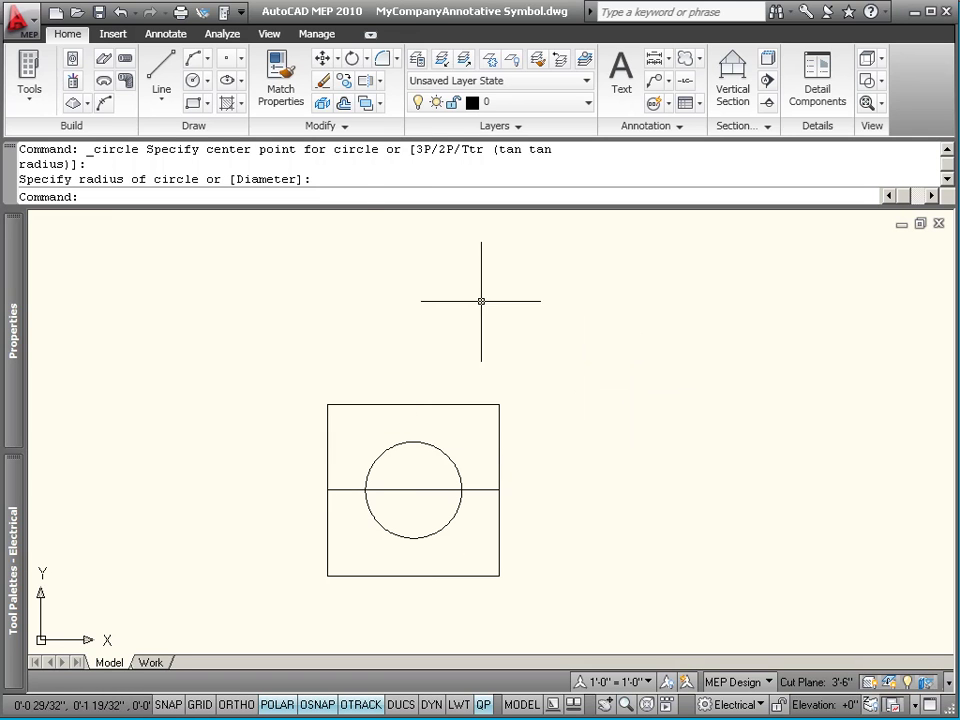
Draw a vertical line about 3/8 inch long from inside the circle up to the square's upper edge, enabling the Endpoint object snap
left_click(161, 75)
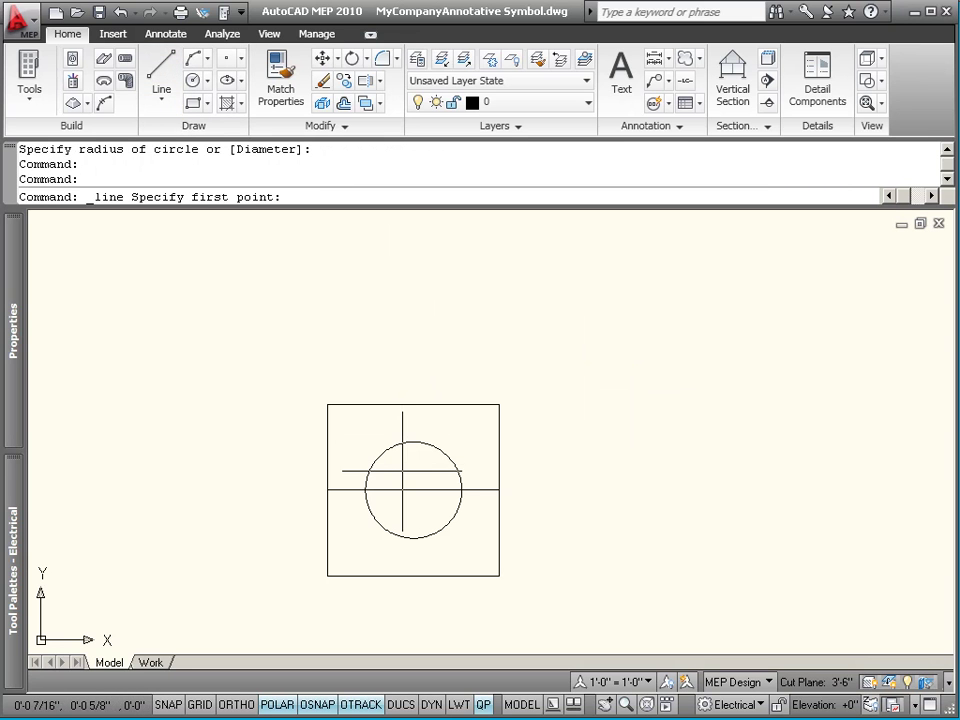
left_click(403, 470)
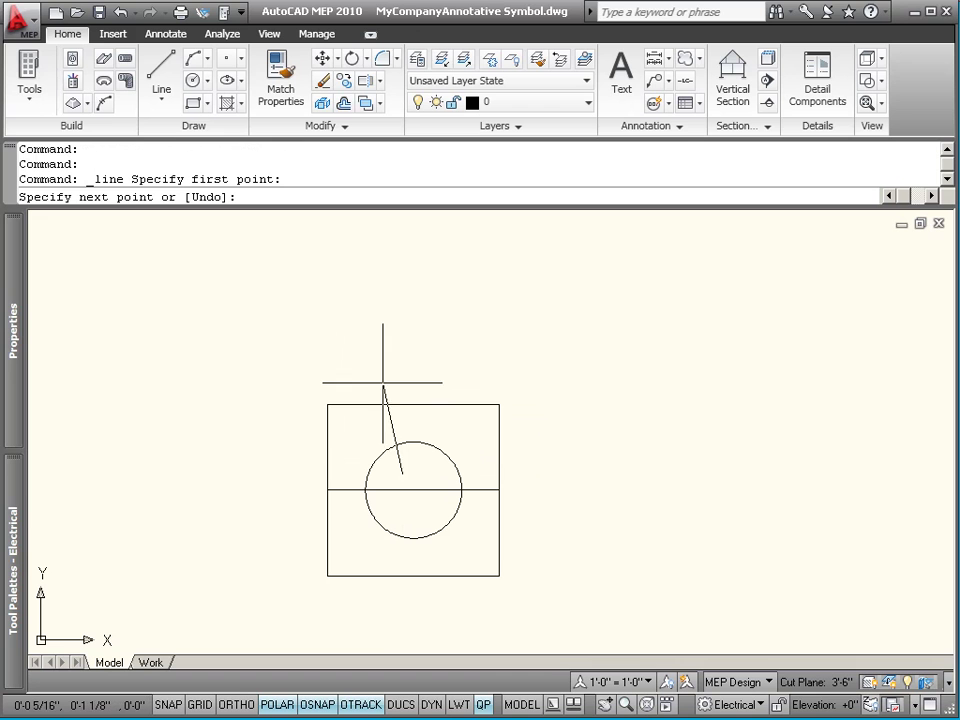
right_click(332, 703)
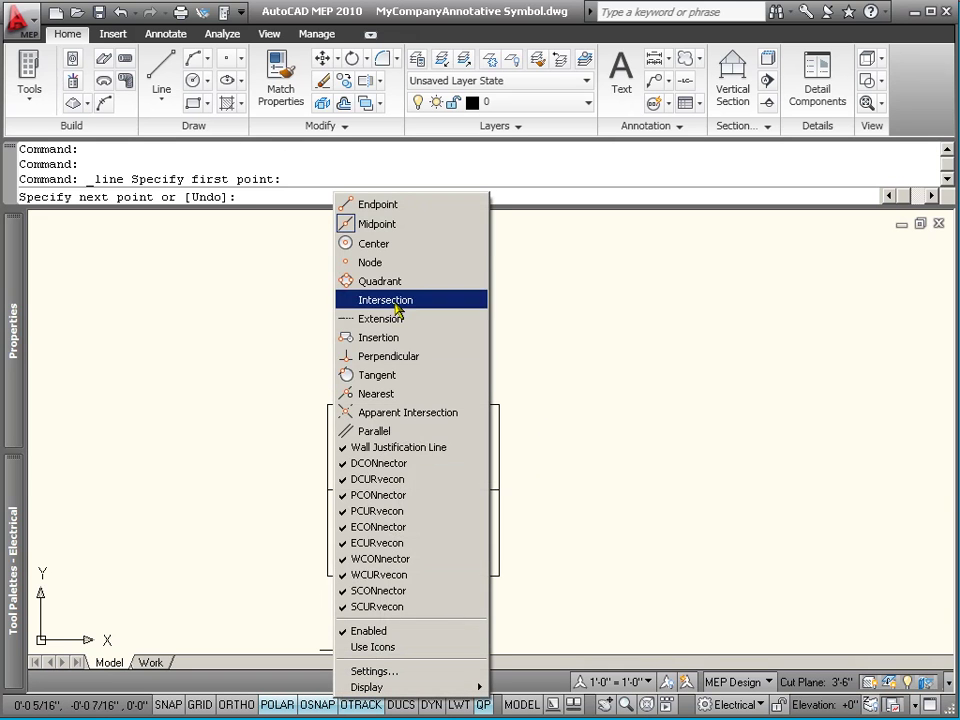
left_click(394, 205)
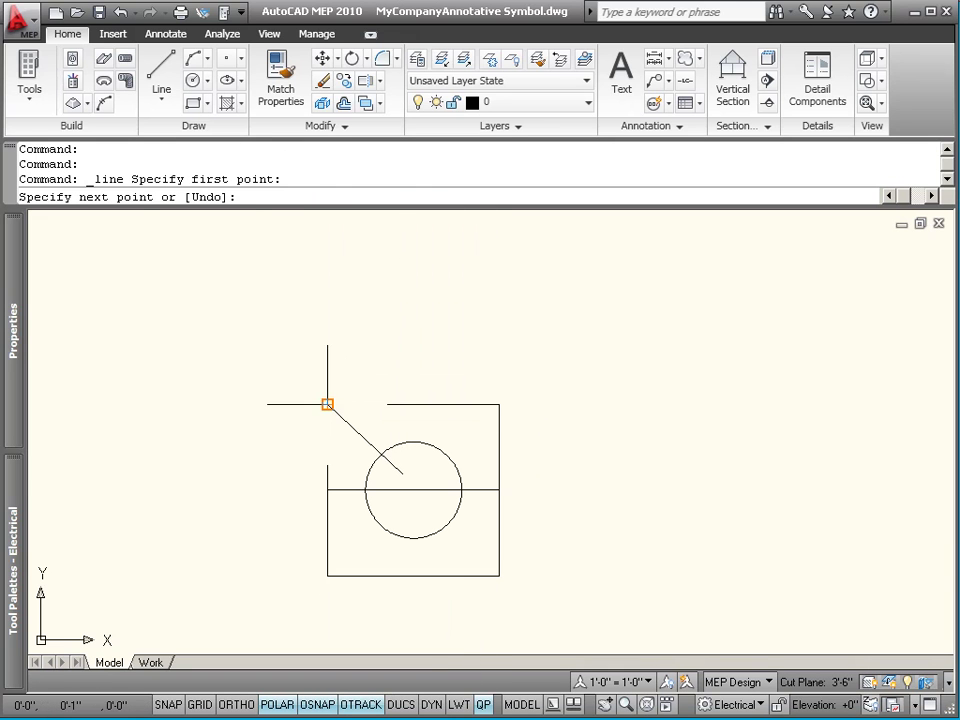
left_click(402, 404)
key("Escape")
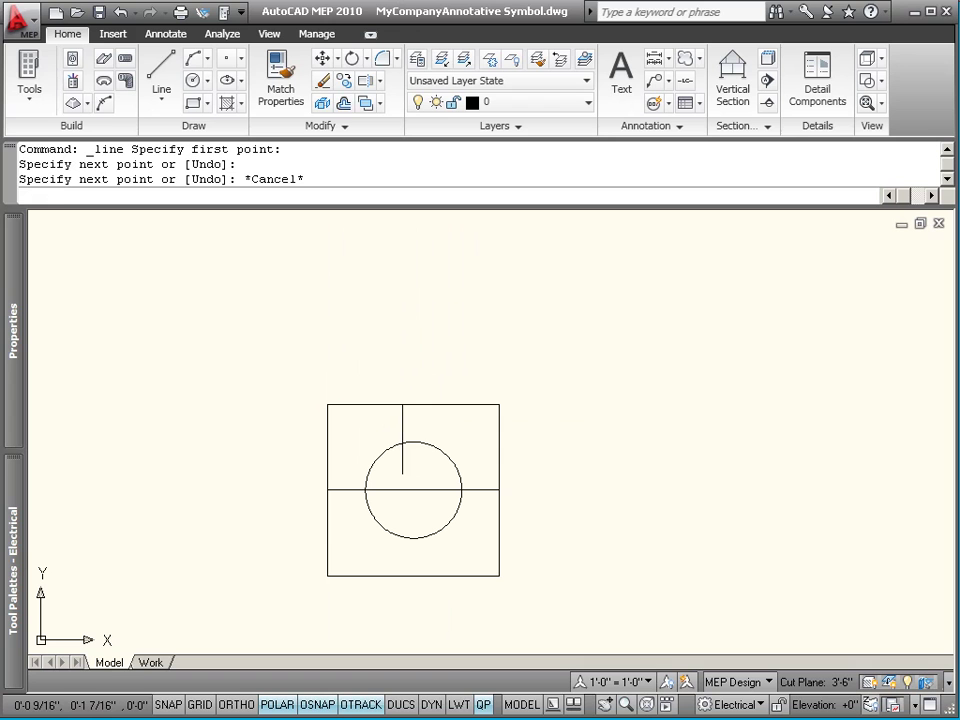
left_click(414, 437)
left_click(398, 435)
right_click(381, 350)
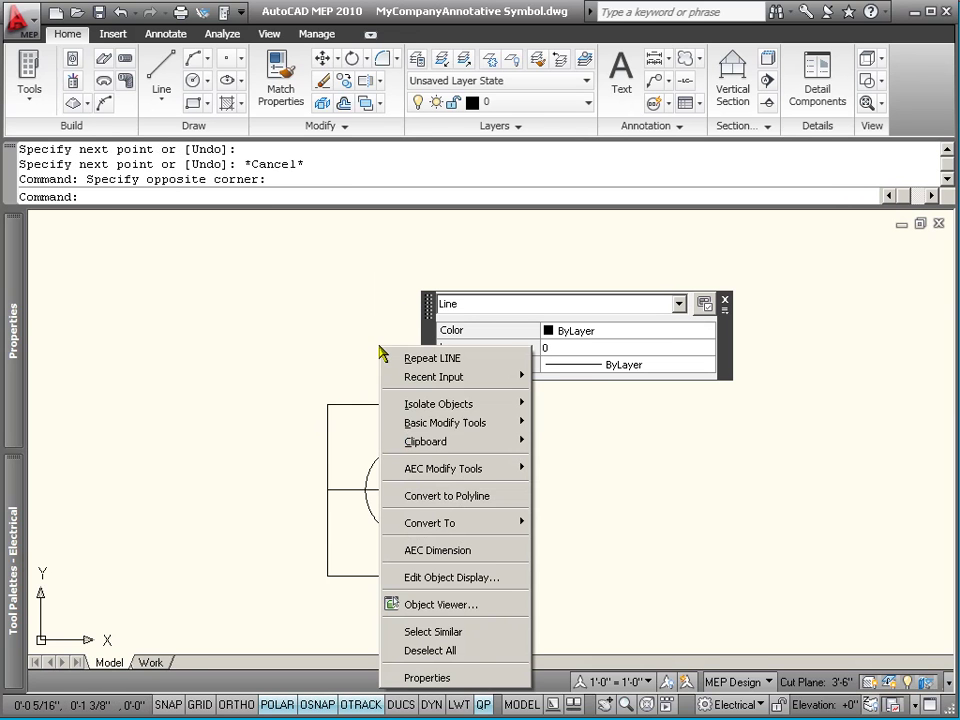
mouse_move(440, 422)
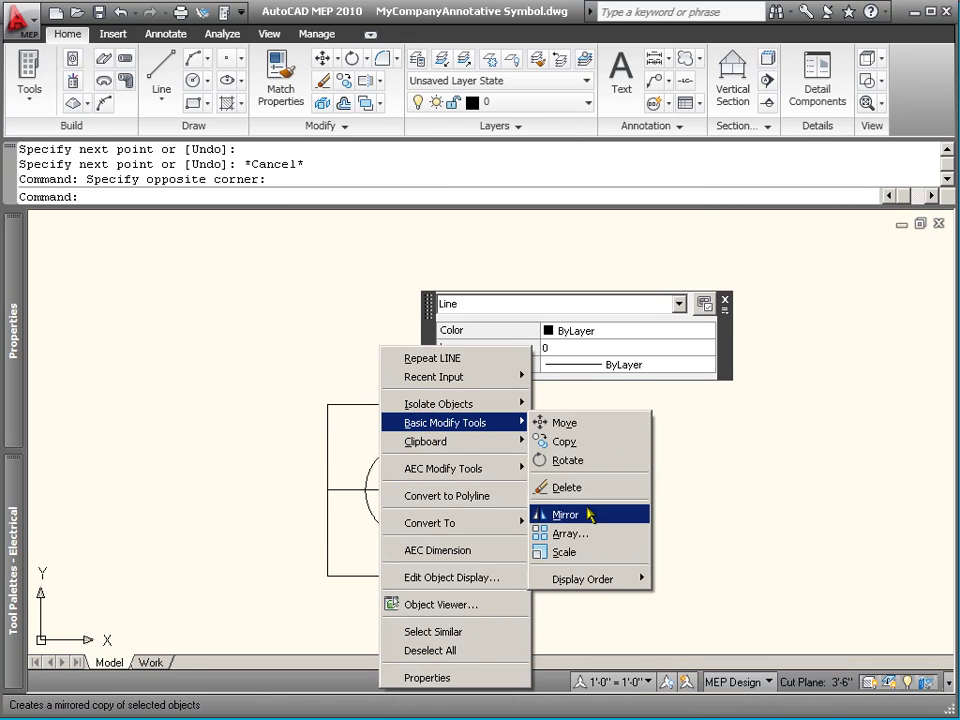
left_click(566, 514)
left_click(414, 404)
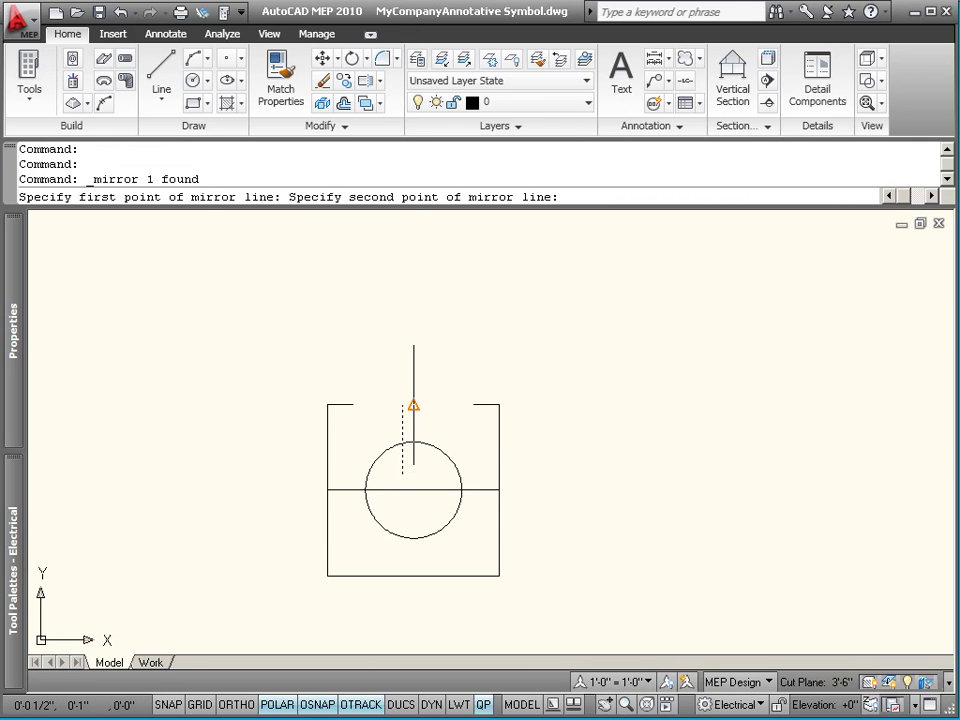
left_click(405, 345)
key("Escape")
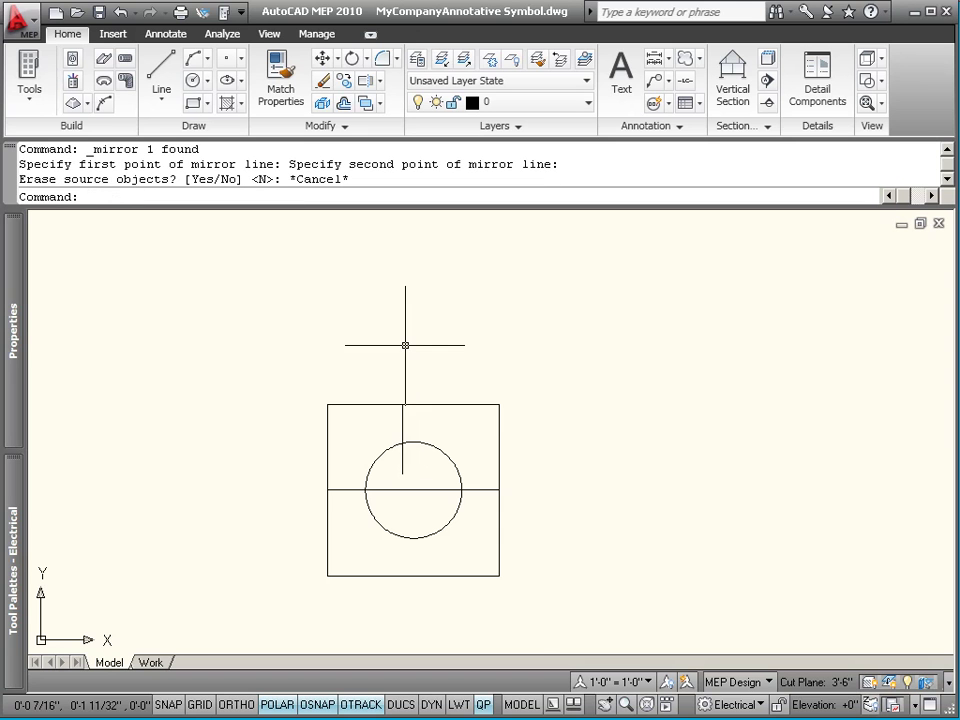
Mirror the short vertical line about the vertical axis through the upper edge's midpoint, keeping the source line
right_click(390, 354)
left_click(455, 368)
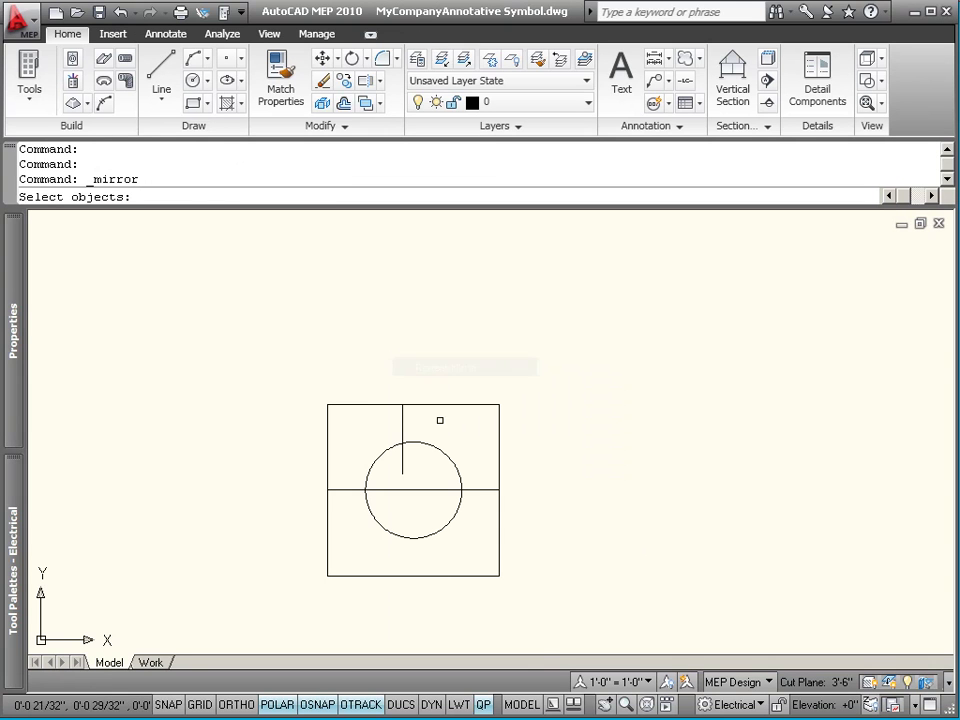
left_click(404, 424)
left_click(379, 411)
key("Return")
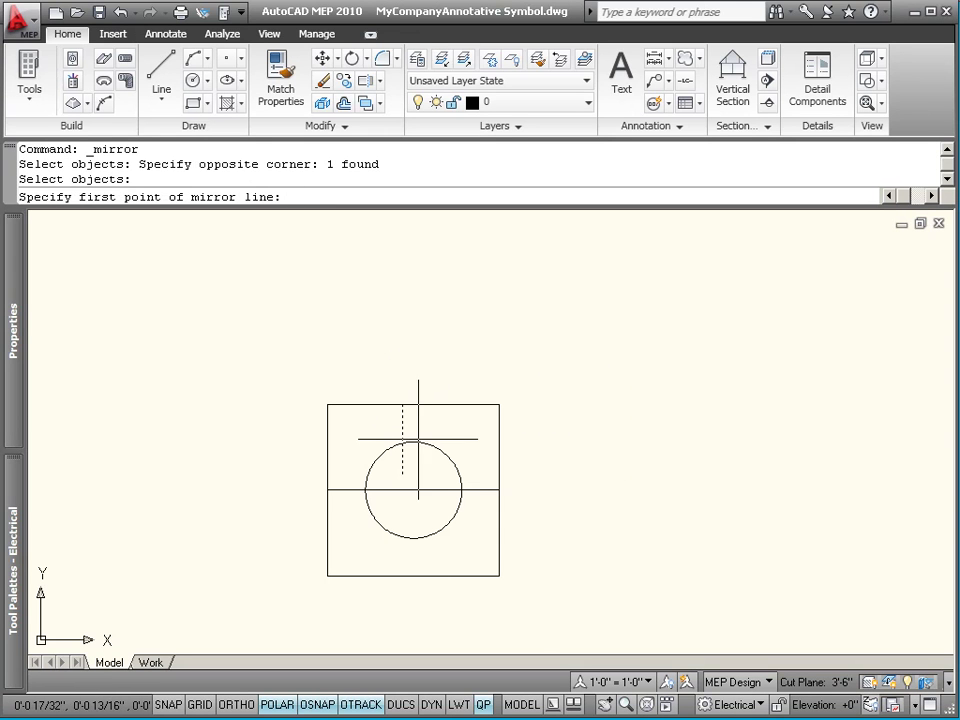
left_click(413, 405)
left_click(412, 333)
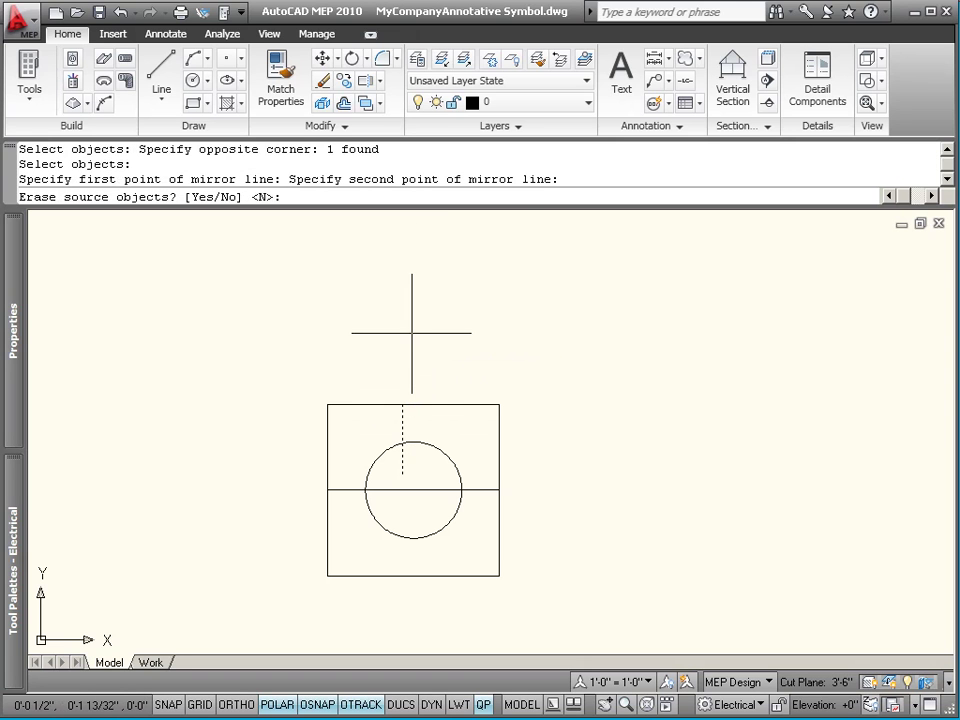
key("Return")
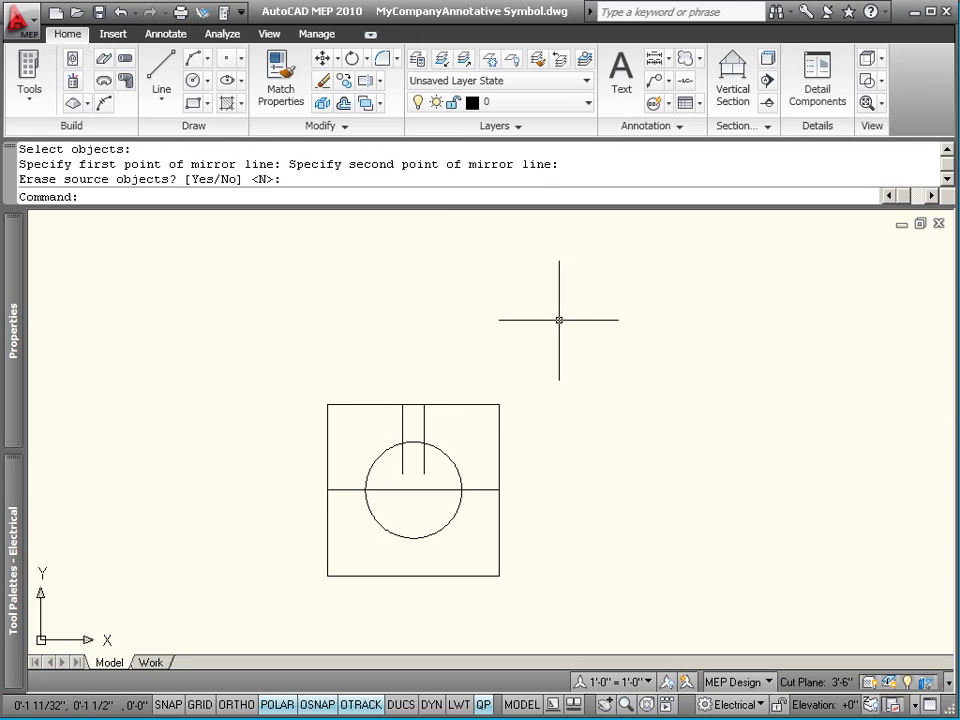
Erase the square's outline together with the horizontal centre line, and undo that erasure
left_click(549, 506)
left_click(484, 465)
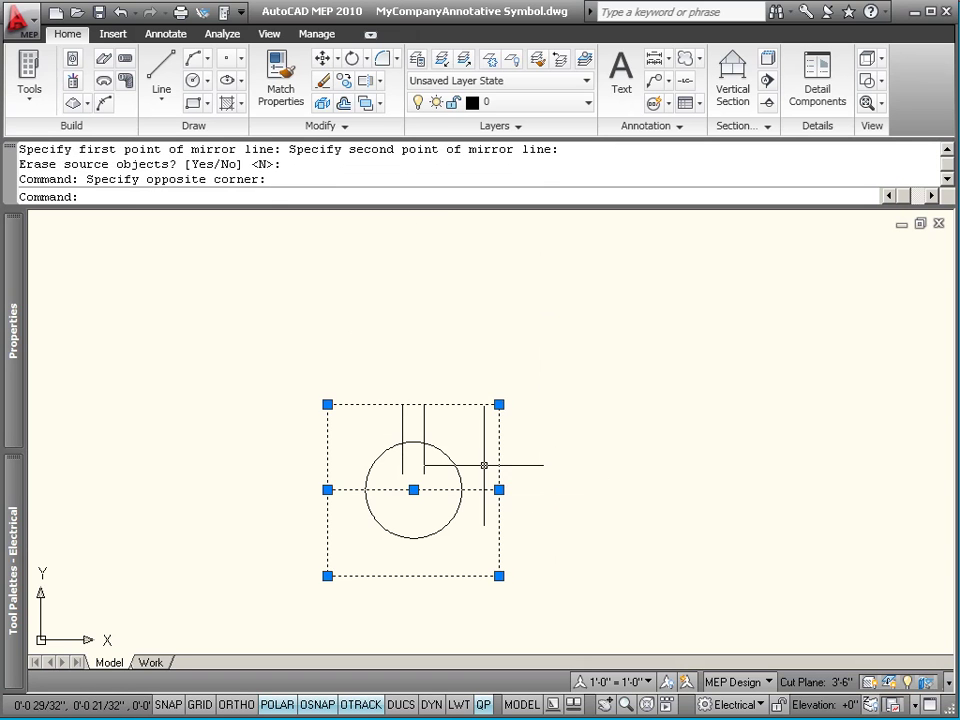
key("Delete")
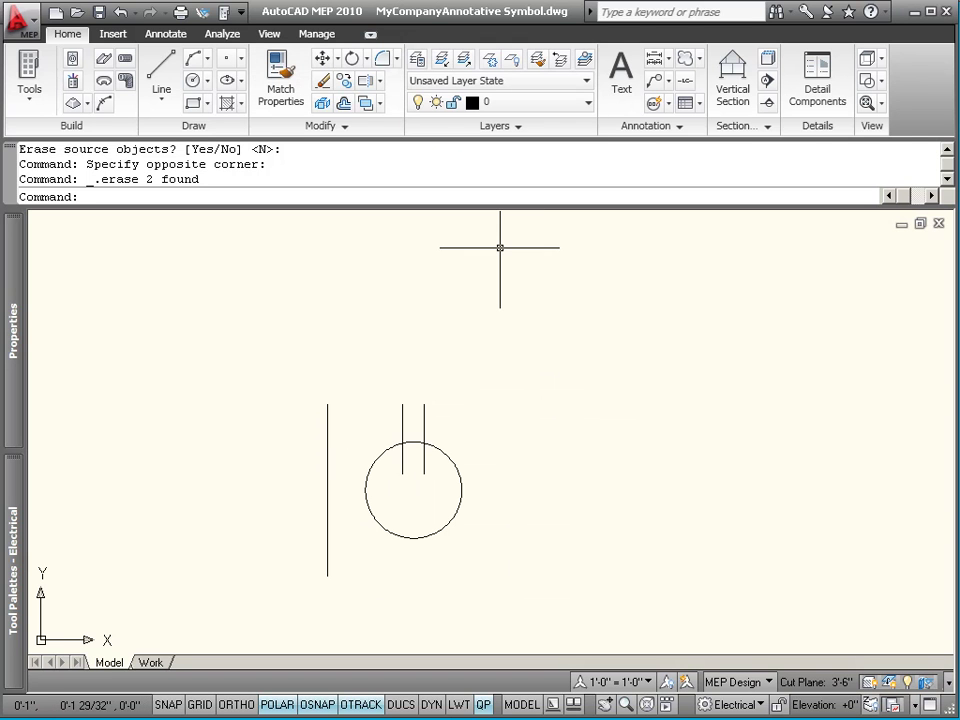
left_click(119, 12)
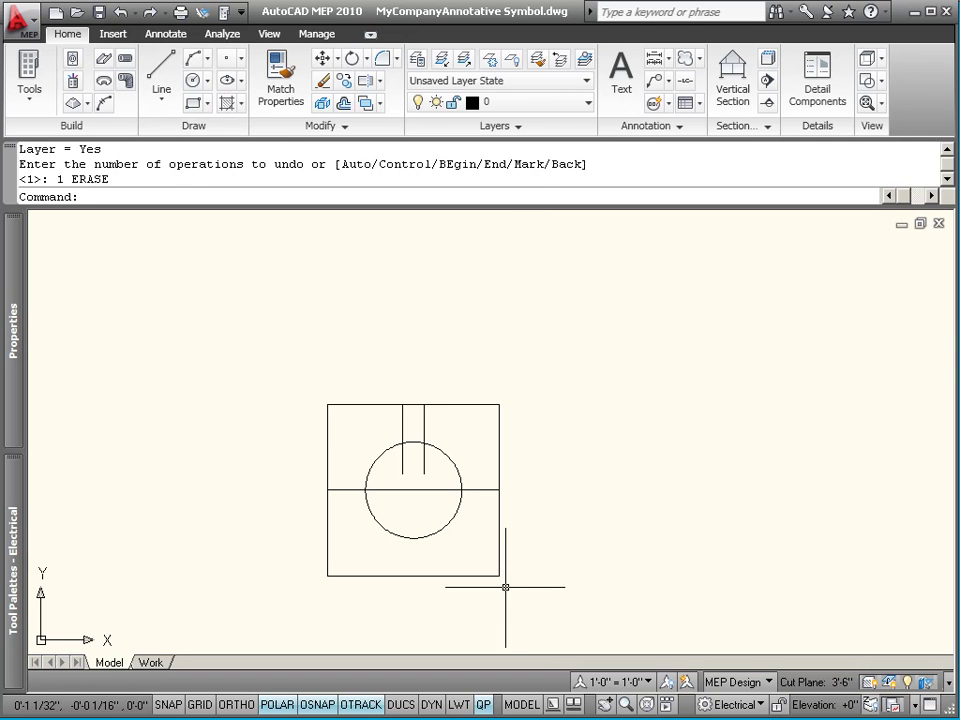
Start a block definition named 1 from the circle and the two short vertical lines
left_click(464, 456)
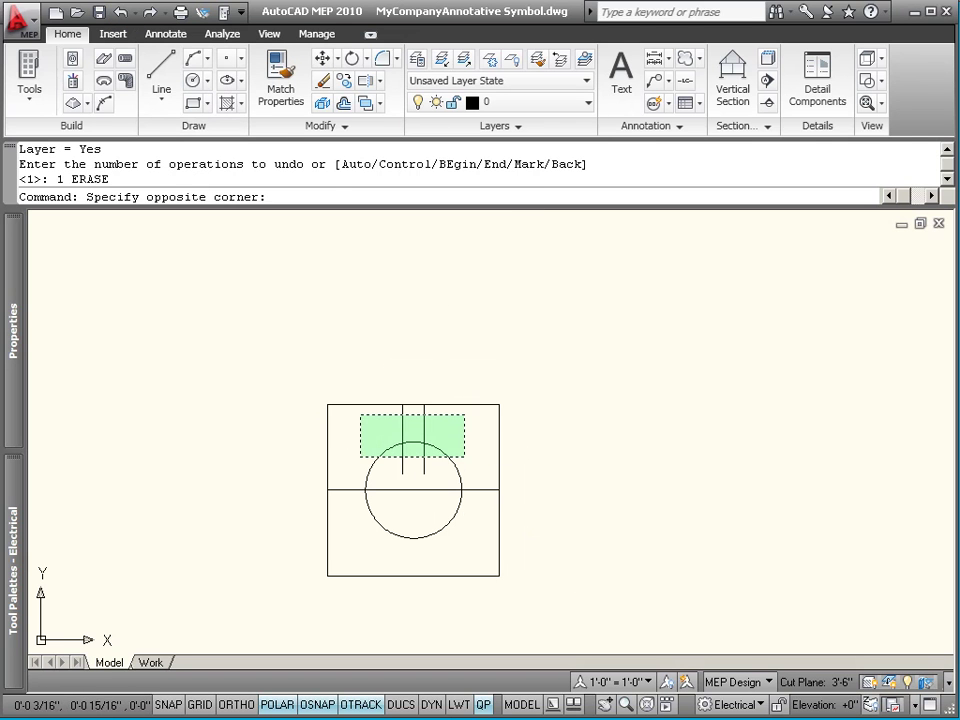
left_click(383, 419)
right_click(368, 301)
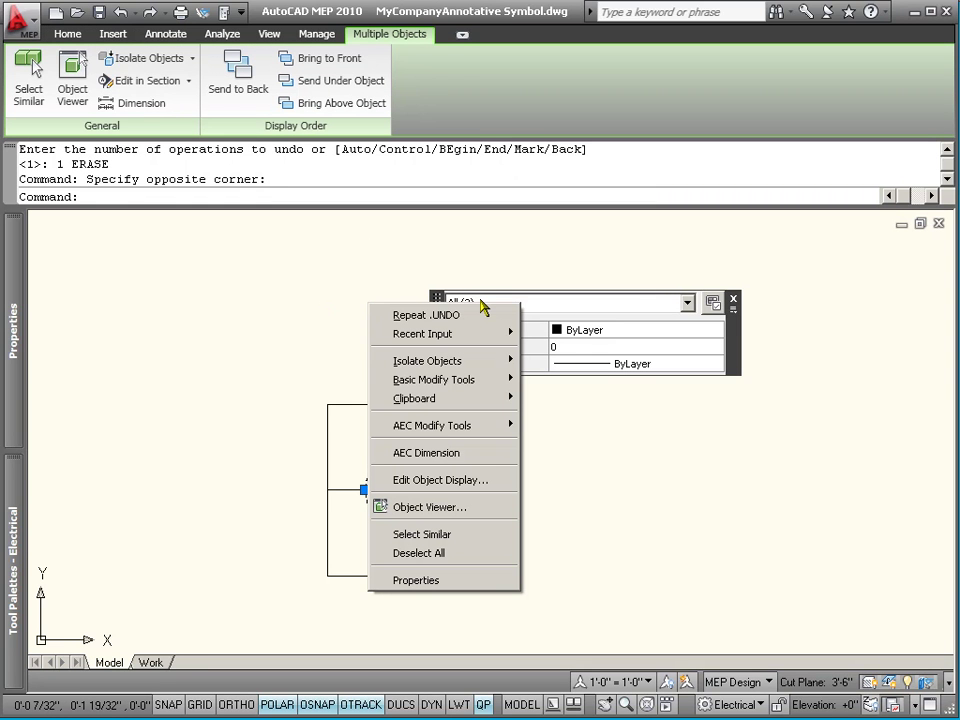
left_click(279, 311)
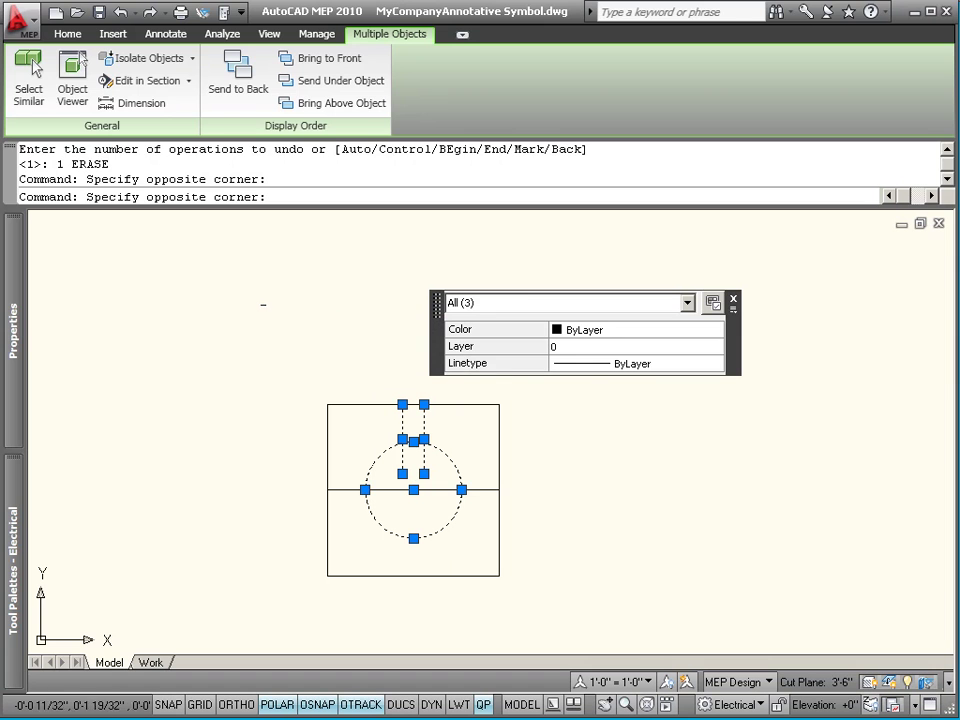
left_click(259, 317)
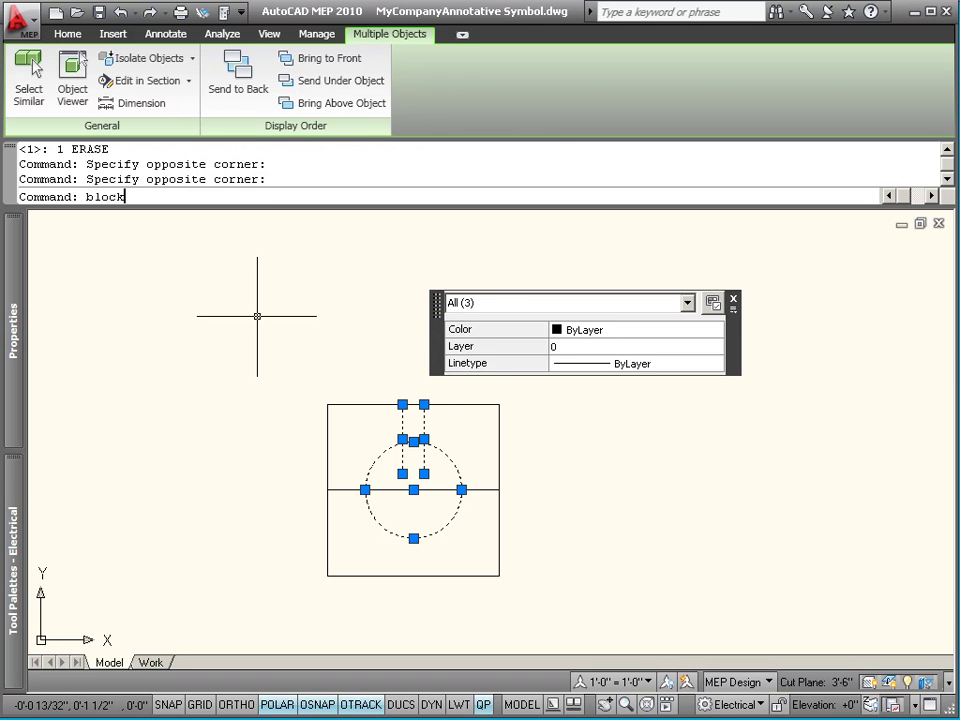
type("block")
key("Return")
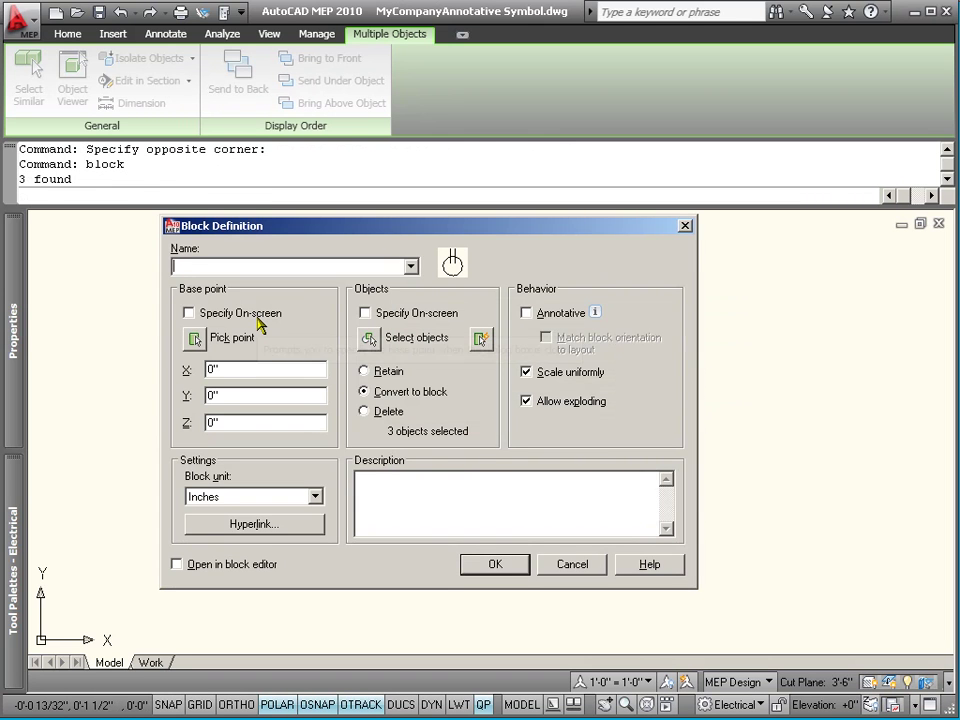
type("1")
Set the block's base point at the midpoint of the horizontal centre line, make the block annotative, and create it
left_click(190, 313)
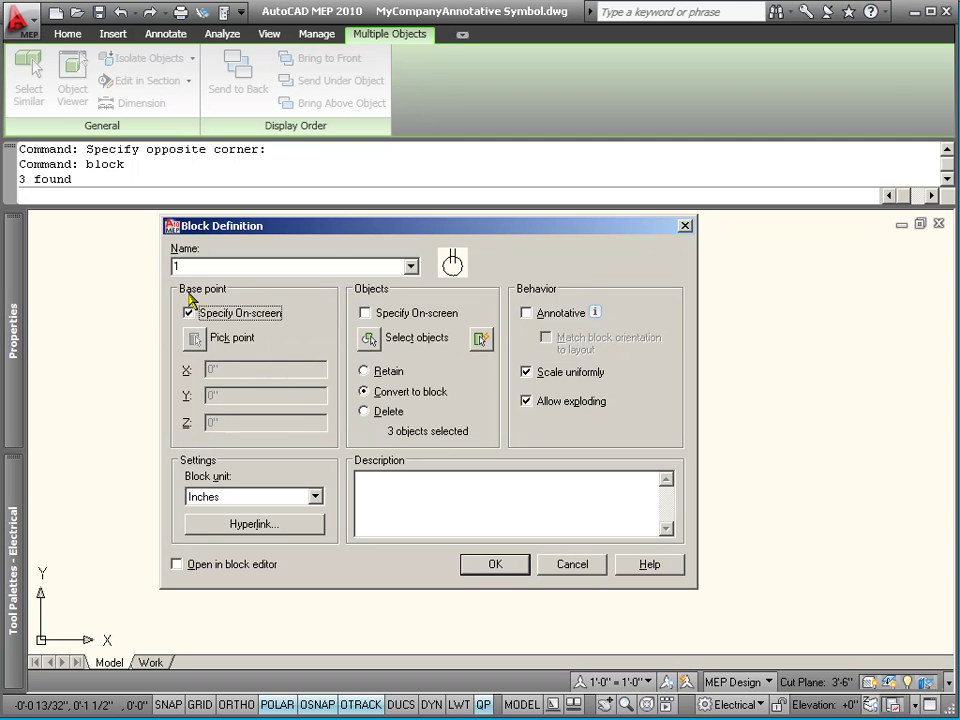
left_click(190, 313)
left_click(193, 338)
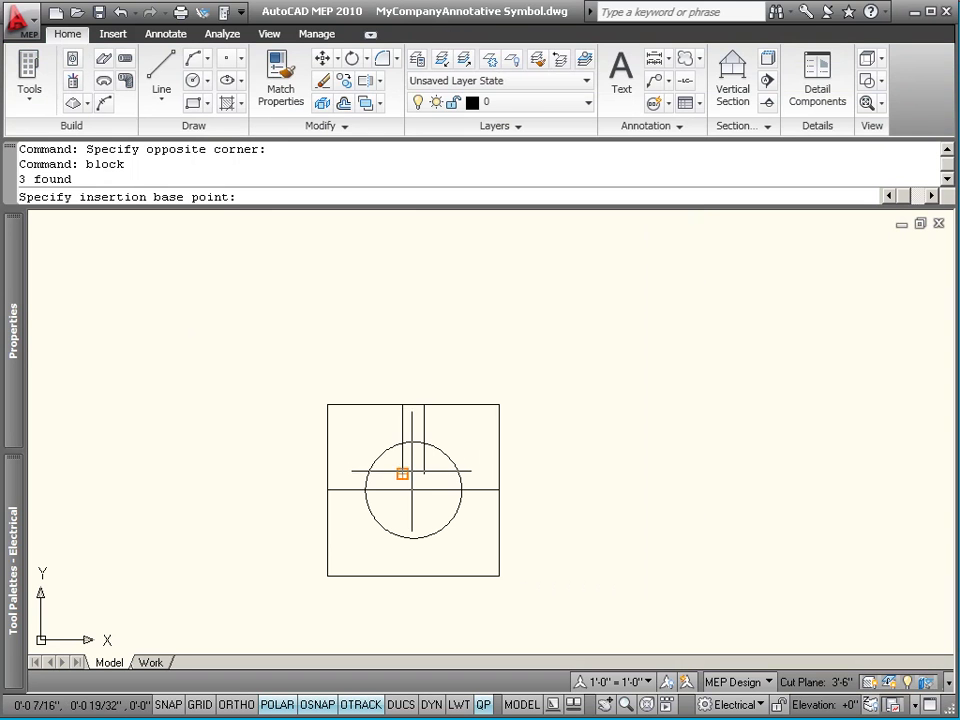
key("Escape")
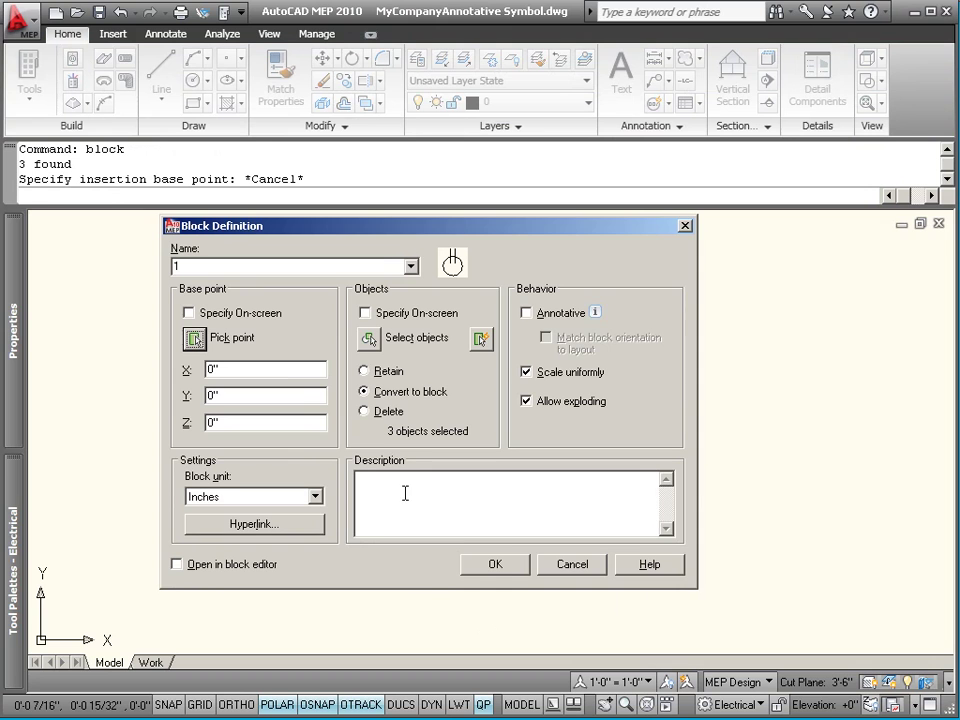
left_click(193, 338)
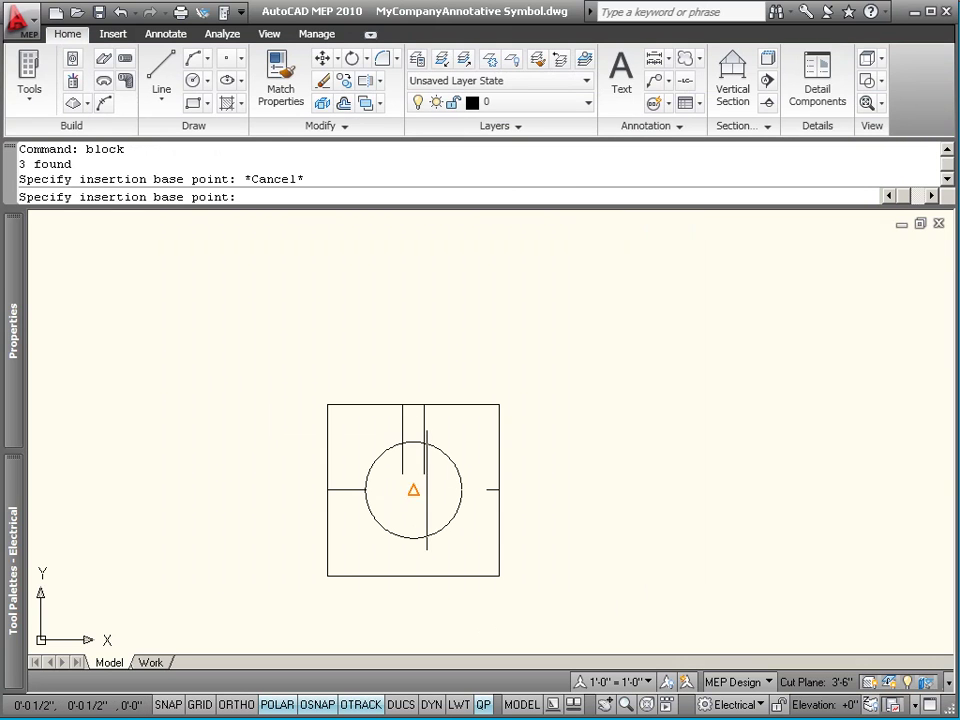
left_click(414, 491)
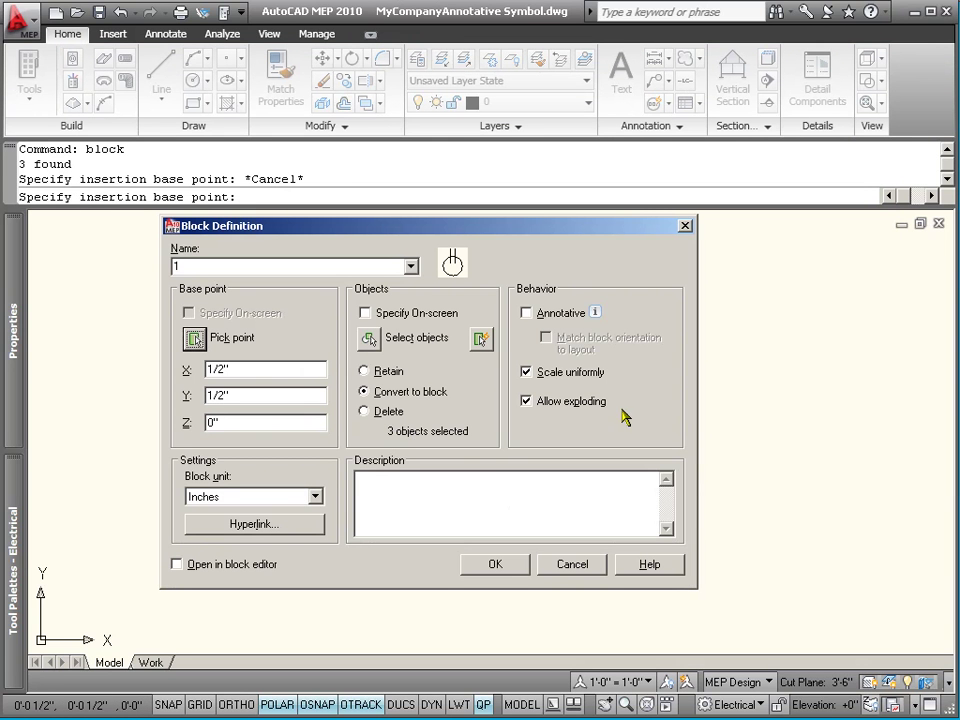
left_click(526, 314)
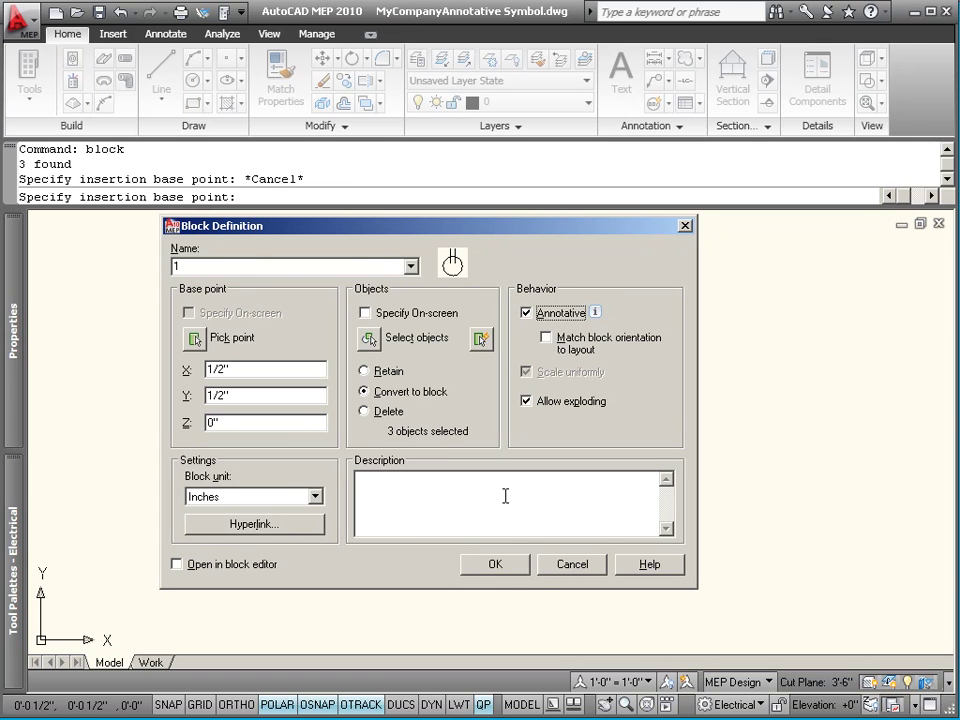
left_click(494, 566)
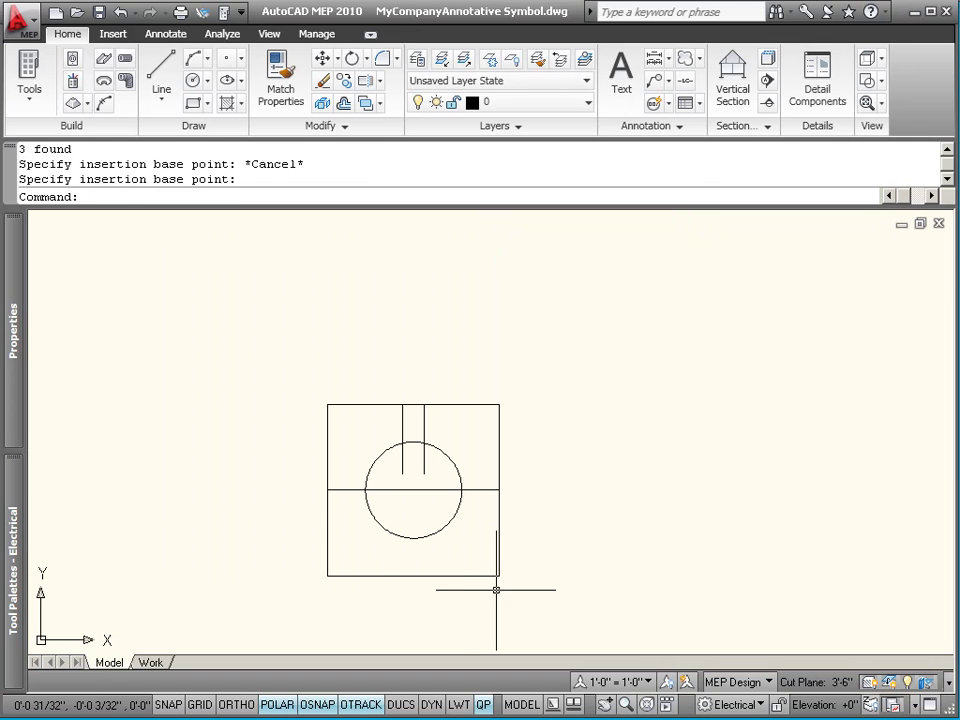
Convert the symbol block to a device of type Other Power, adding connector center points from the view blocks in top view
left_click(401, 425)
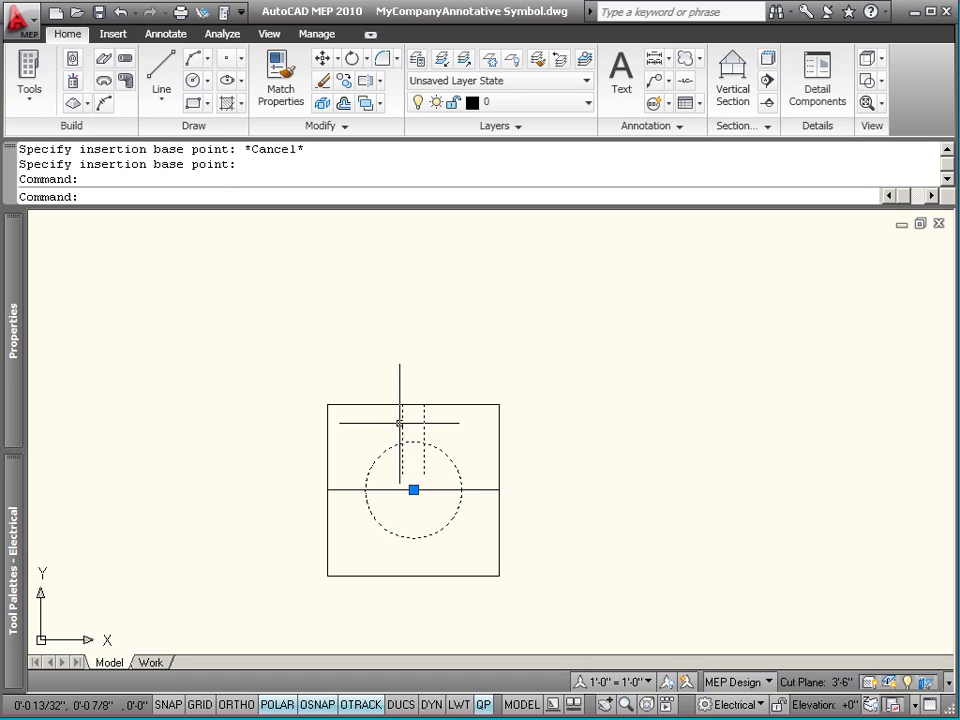
right_click(336, 330)
mouse_move(527, 597)
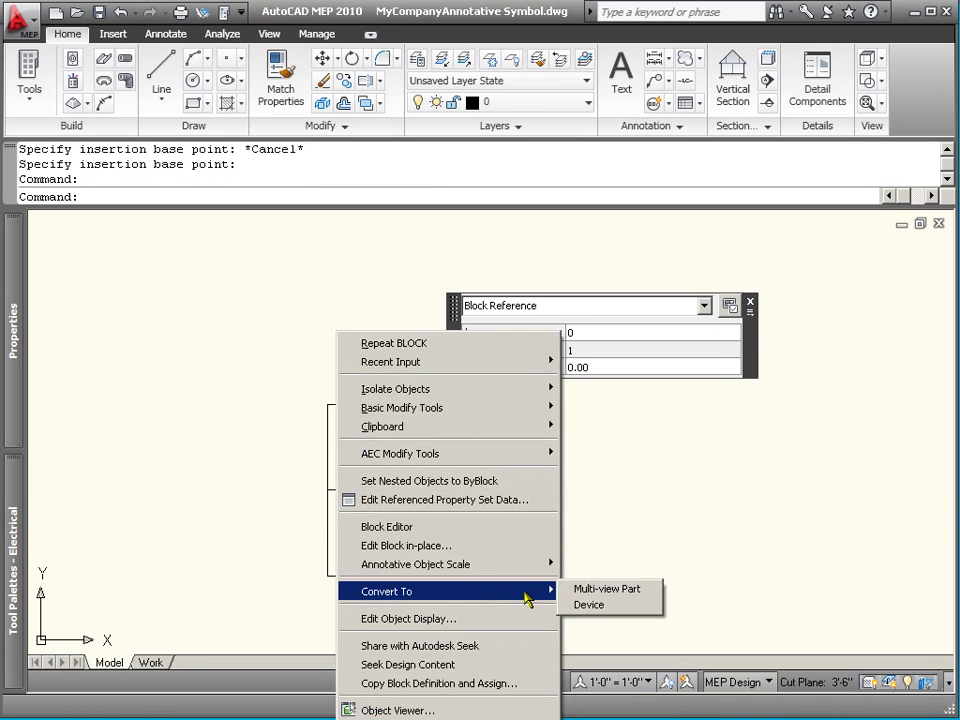
left_click(586, 605)
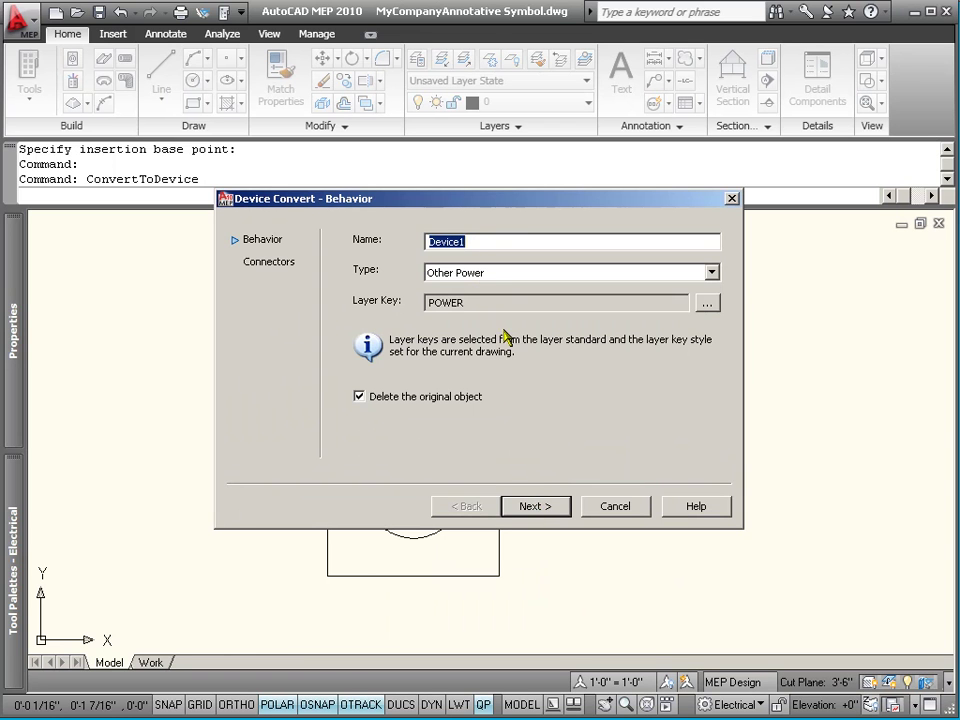
left_click(535, 507)
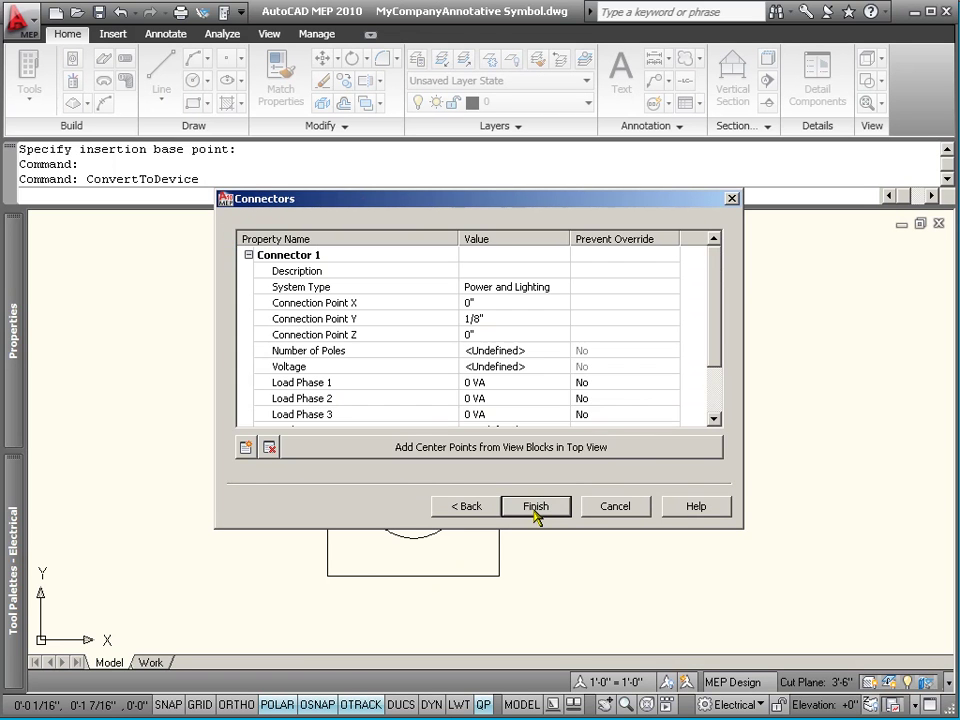
left_click(455, 451)
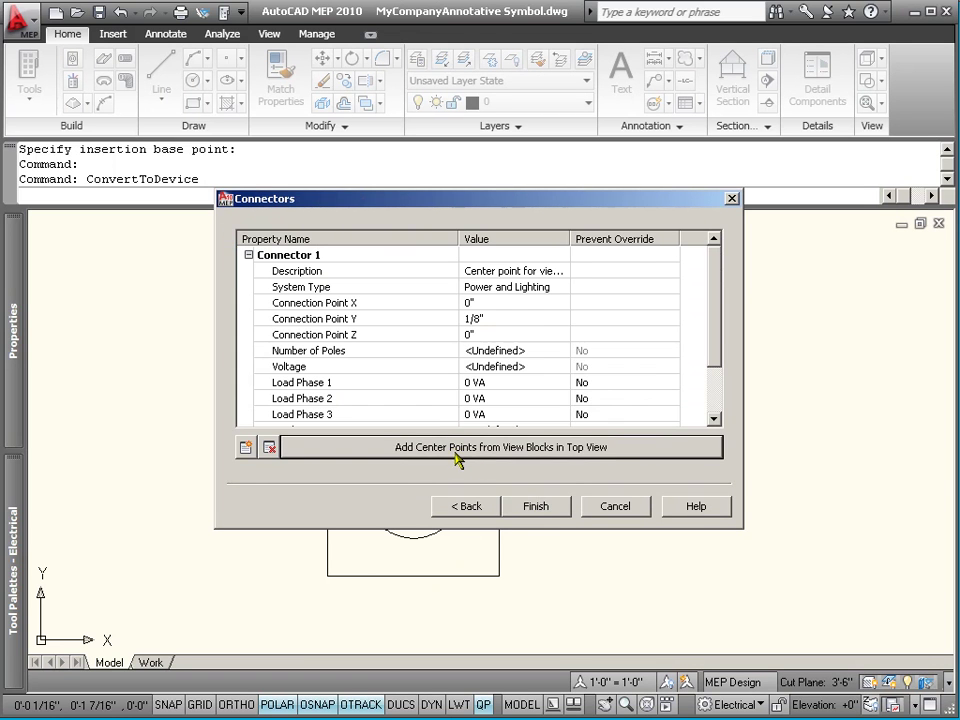
left_click(525, 507)
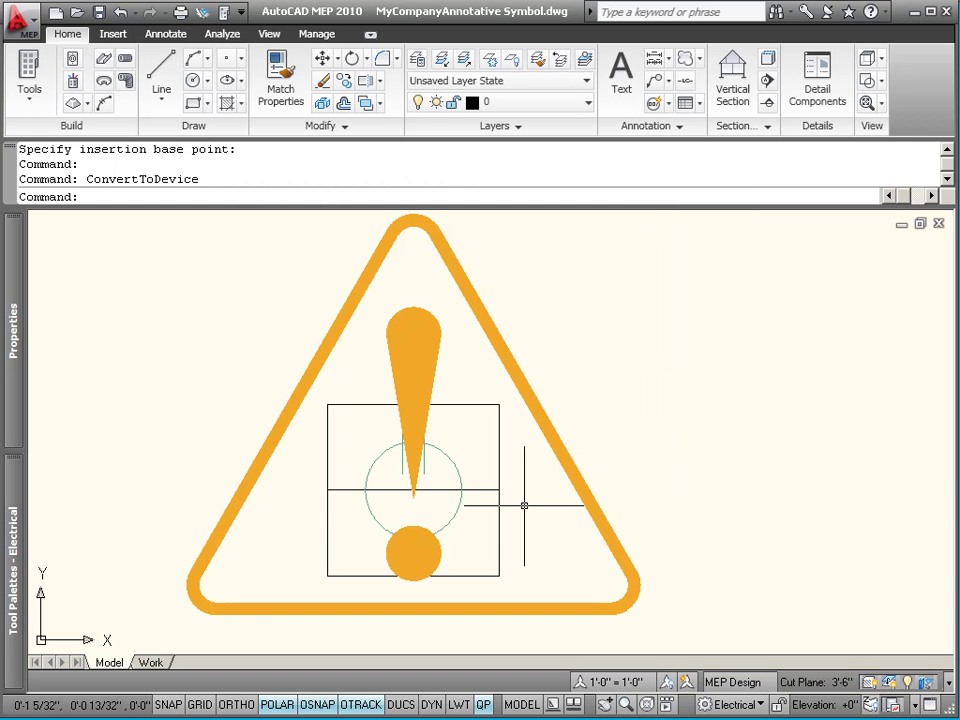
left_click(446, 452)
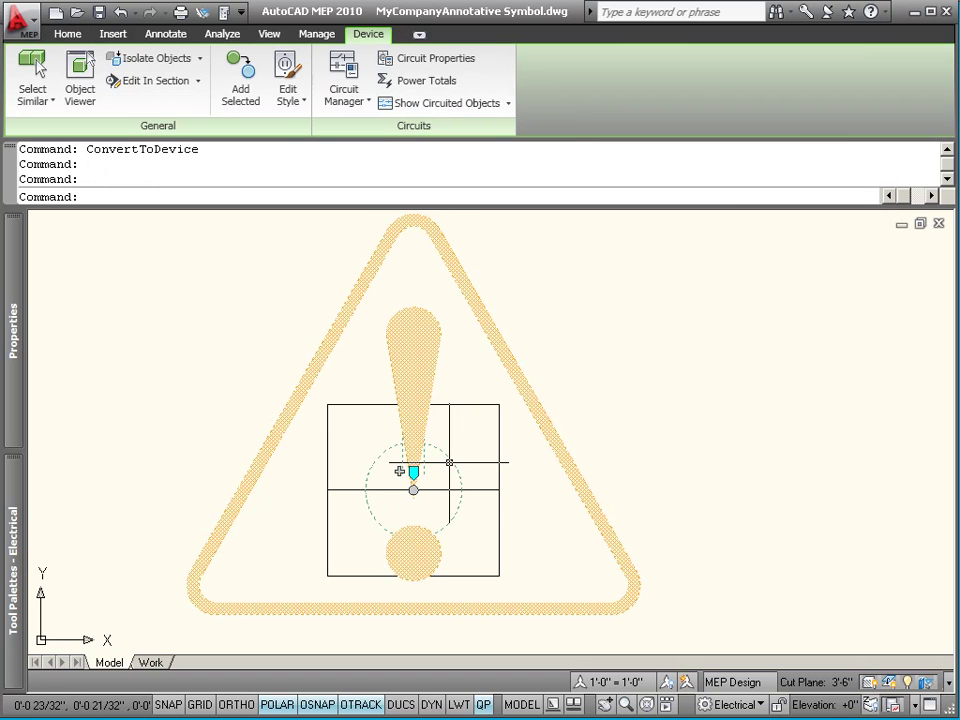
key("Escape")
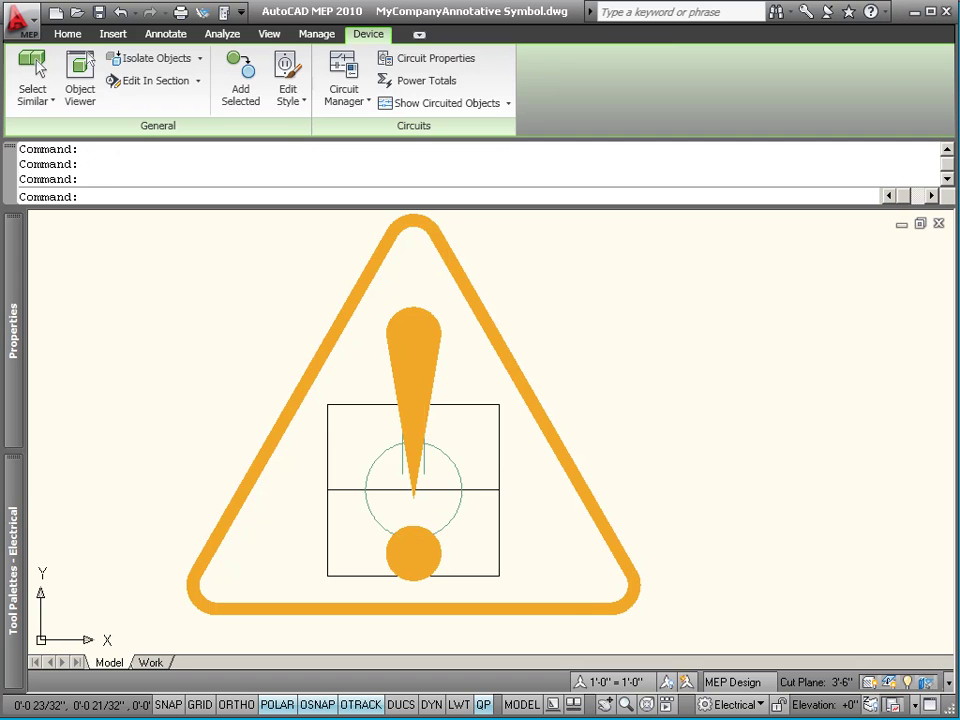
key("Escape")
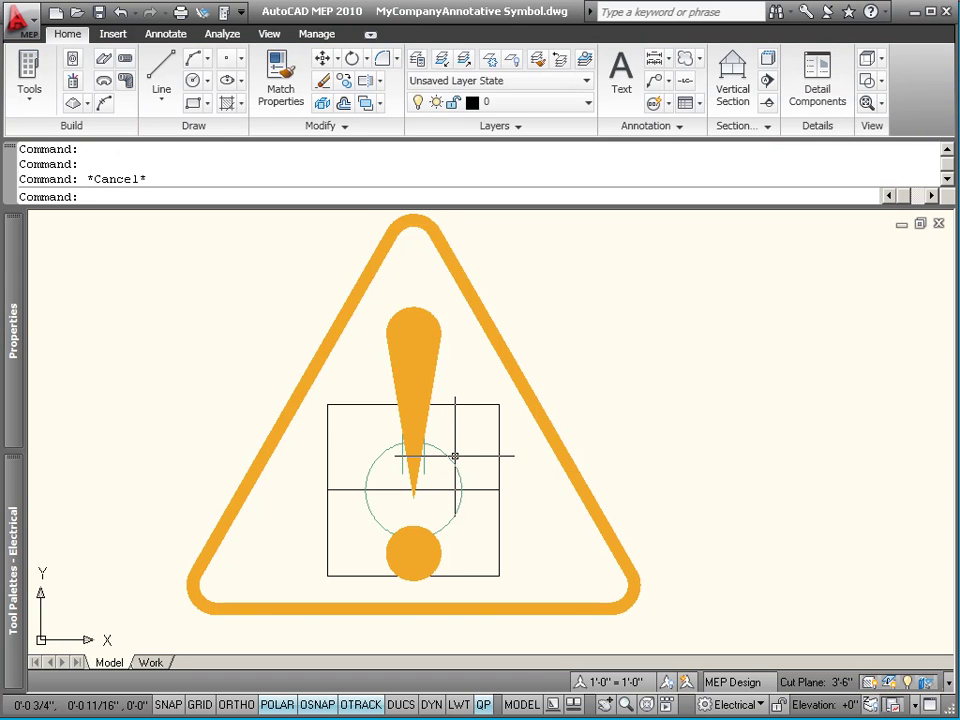
Add the converted device to the Electrical tool palette as a tool and save the drawing
left_click(455, 456)
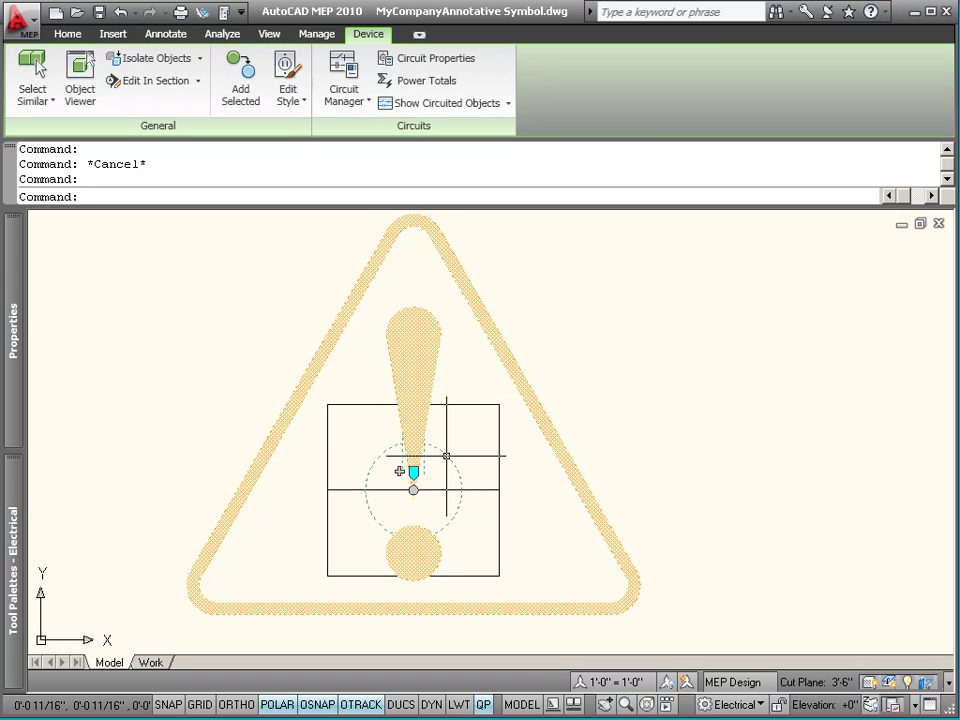
key("Escape")
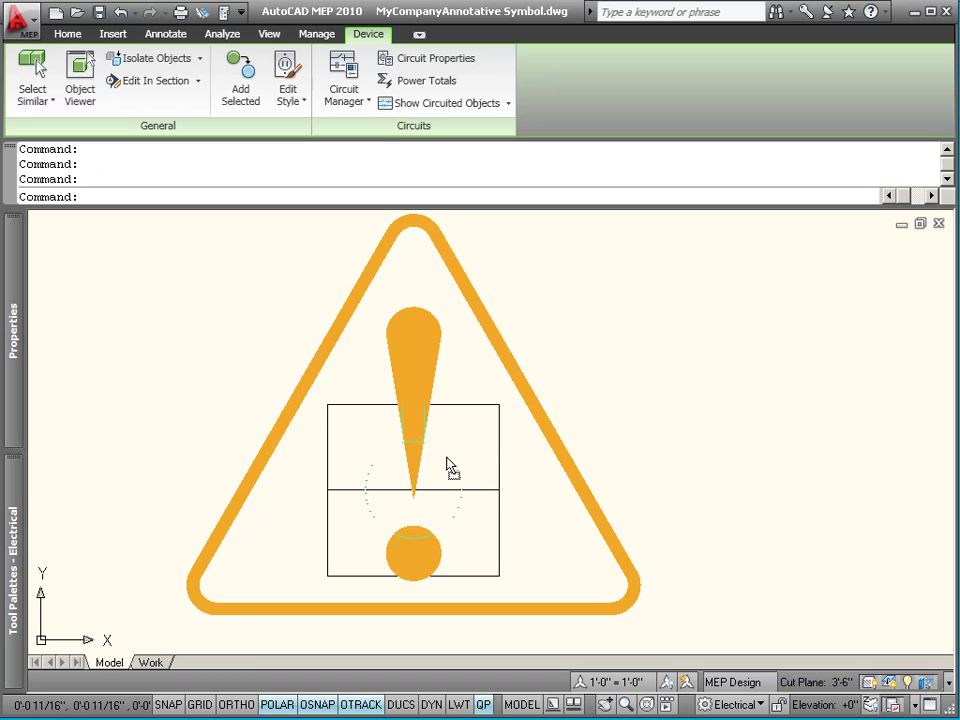
mouse_move(447, 465)
left_mouse_down()
mouse_move(303, 389)
mouse_move(159, 477)
mouse_move(64, 508)
mouse_move(16, 500)
mouse_move(190, 495)
mouse_move(114, 268)
mouse_move(112, 287)
left_mouse_up()
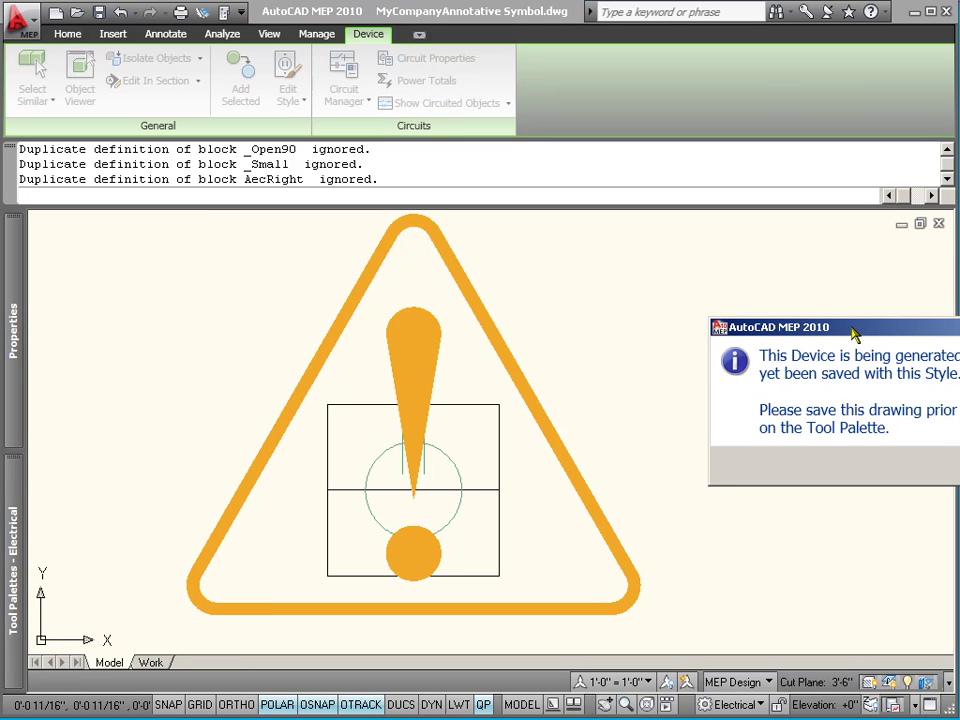
left_click_drag(855, 335, 387, 300)
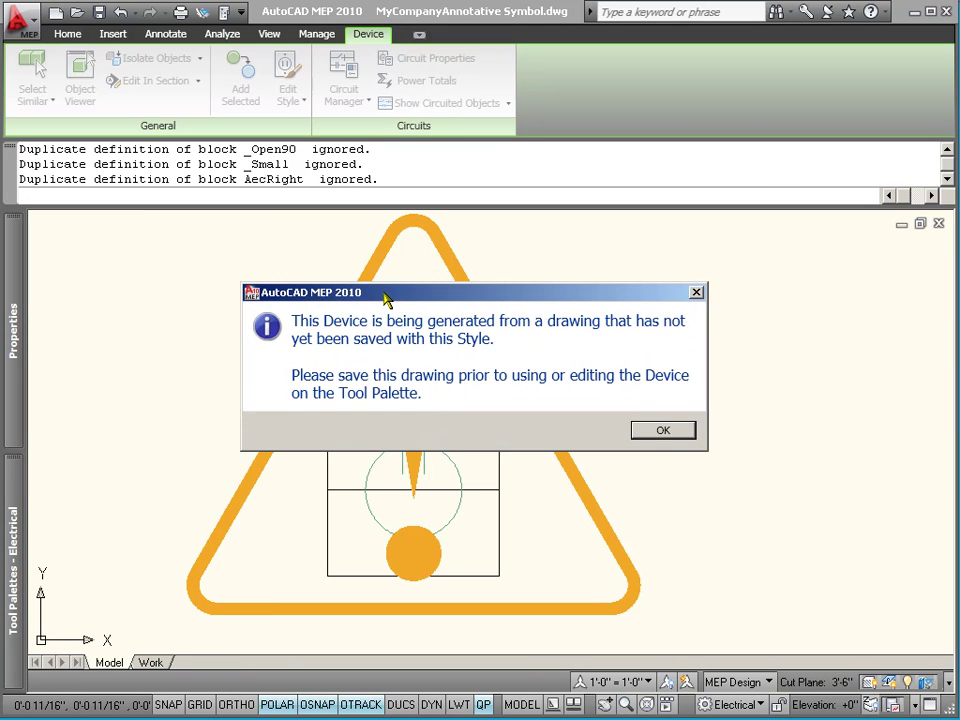
left_click(673, 430)
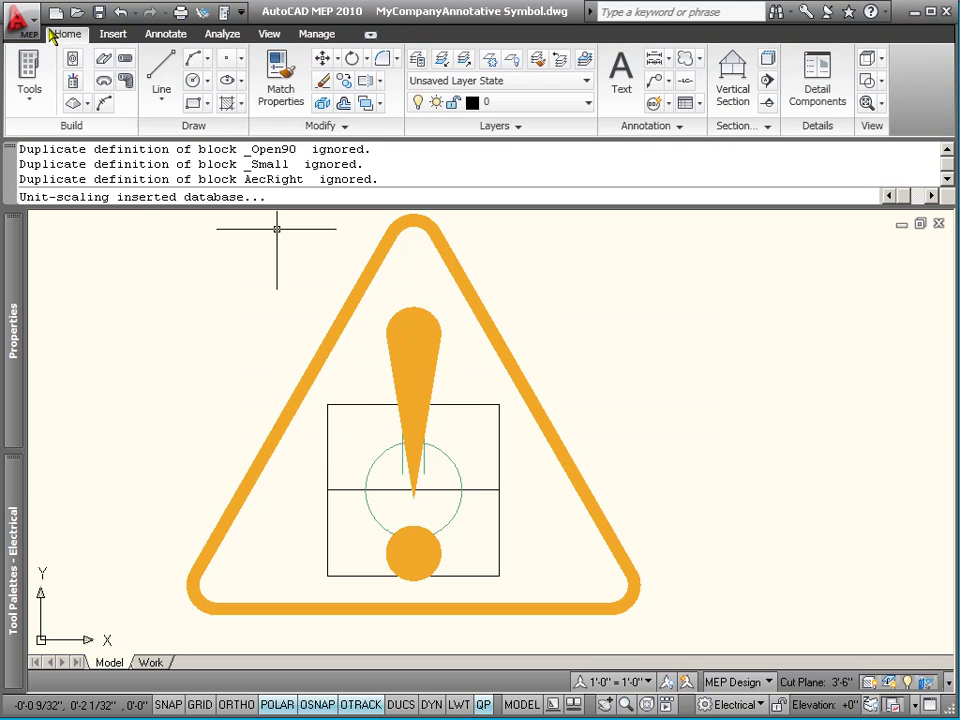
left_click(99, 12)
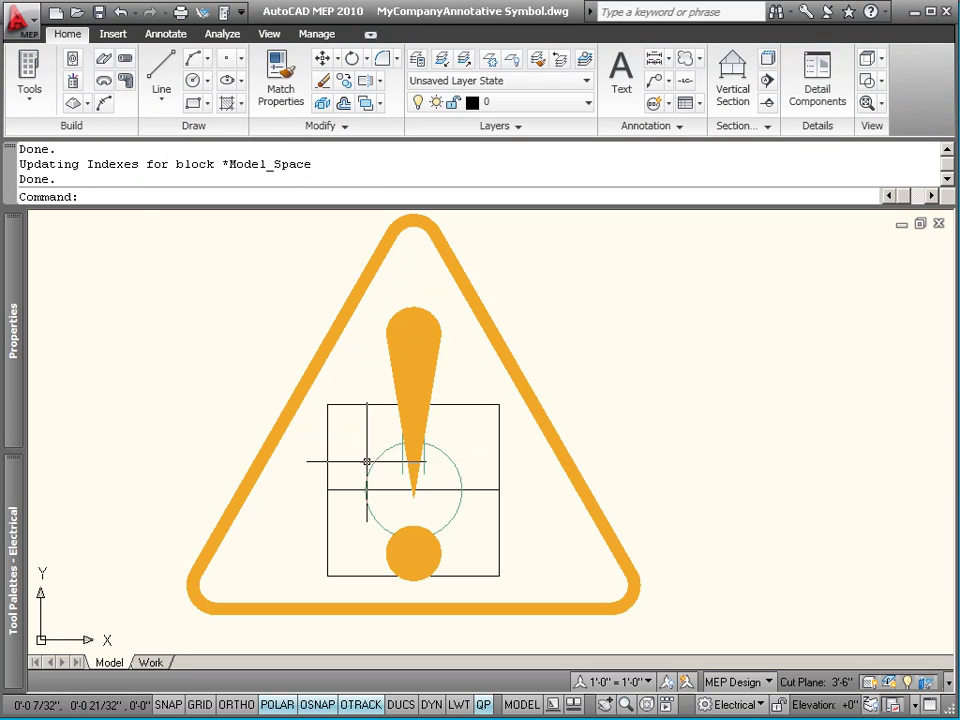